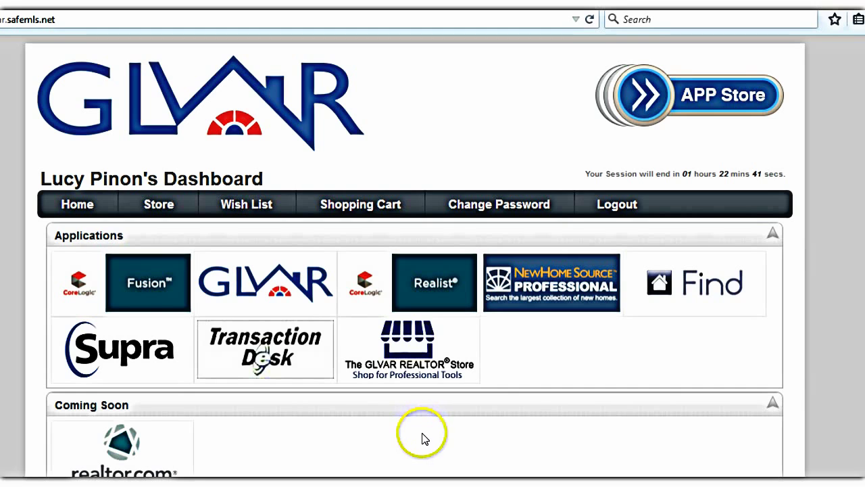
Open the Fusion MLS application from the dashboard's Applications tiles
left_click(139, 270)
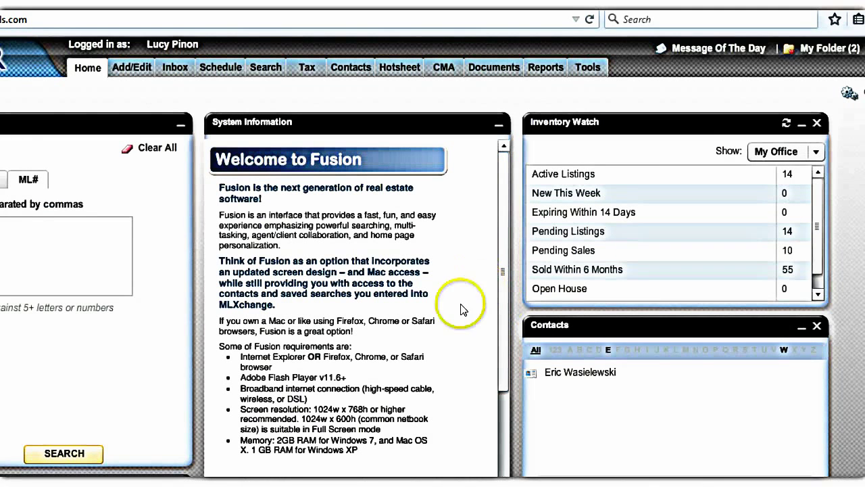
Choose Edit Listings under Add/Edit to show the Active Listings grid
mouse_move(133, 65)
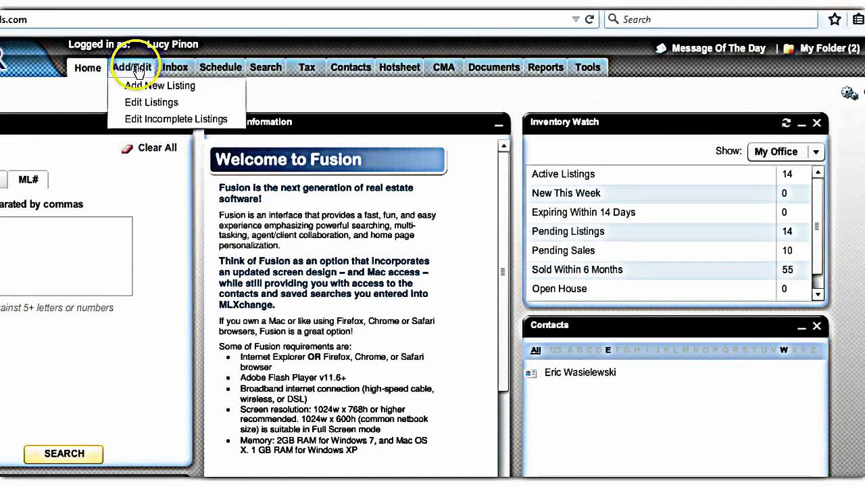
left_click(139, 100)
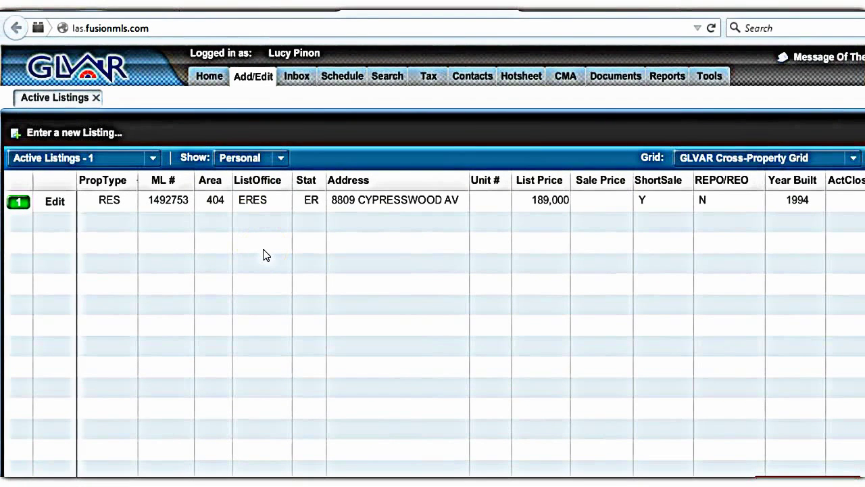
left_click(17, 203)
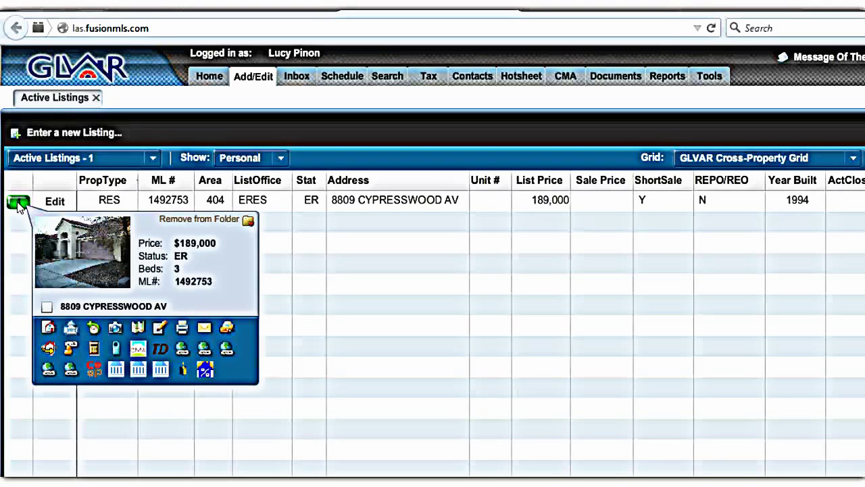
left_click(21, 243)
left_click(18, 202)
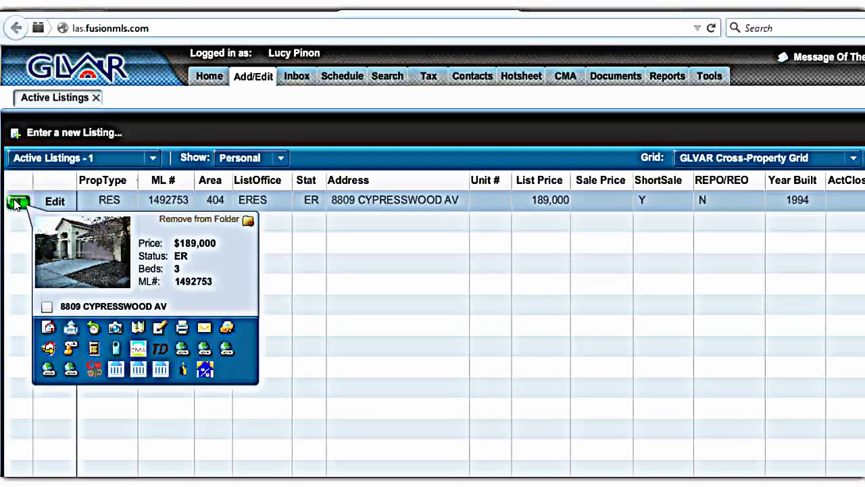
left_click(19, 203)
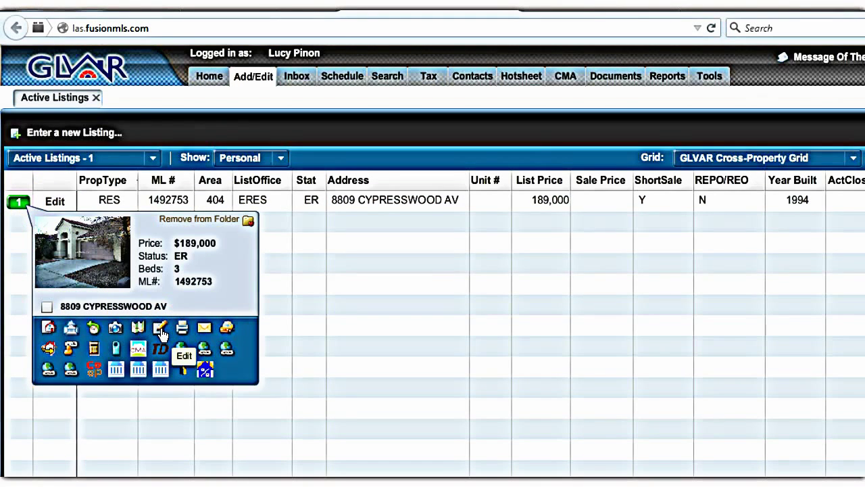
left_click(162, 330)
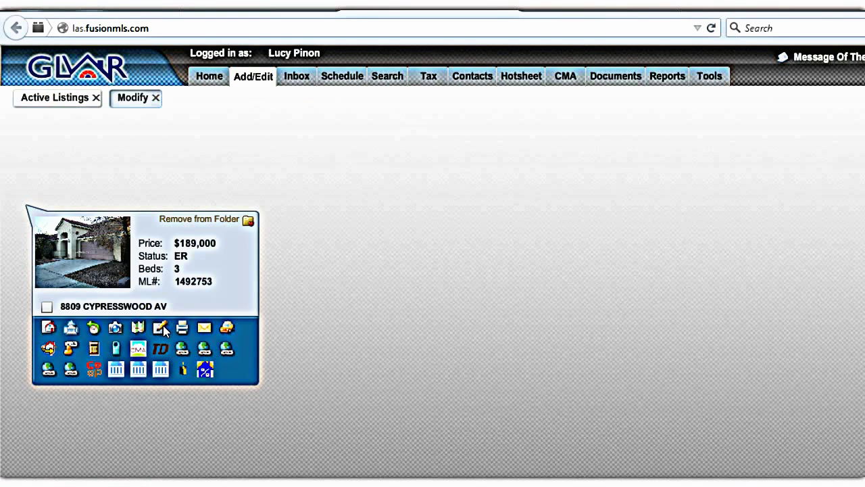
Go to the listing's Images page showing its 8 existing photos
left_click(376, 367)
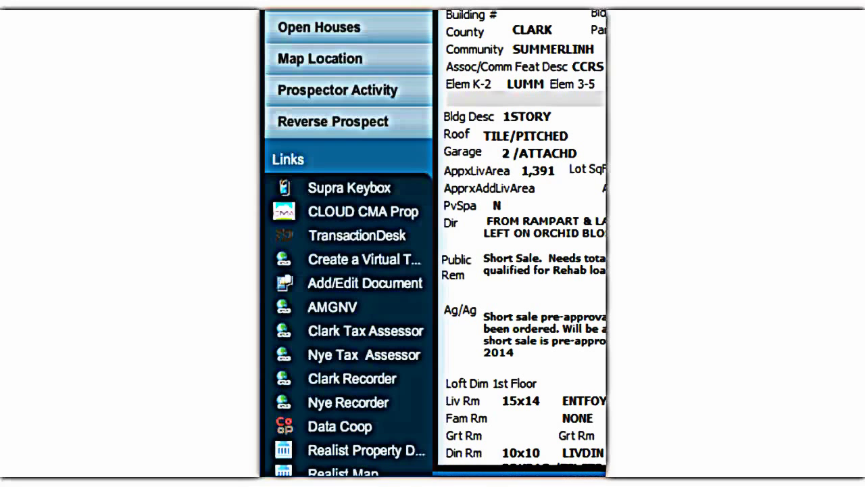
left_click(386, 288)
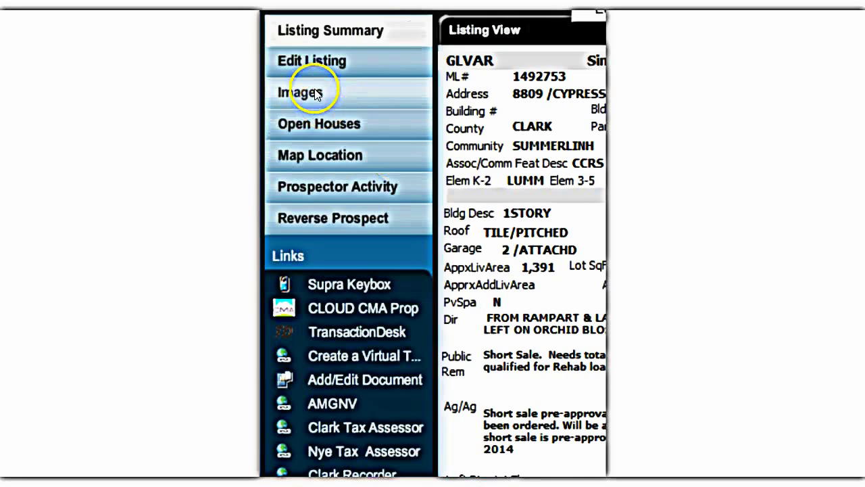
left_click(315, 94)
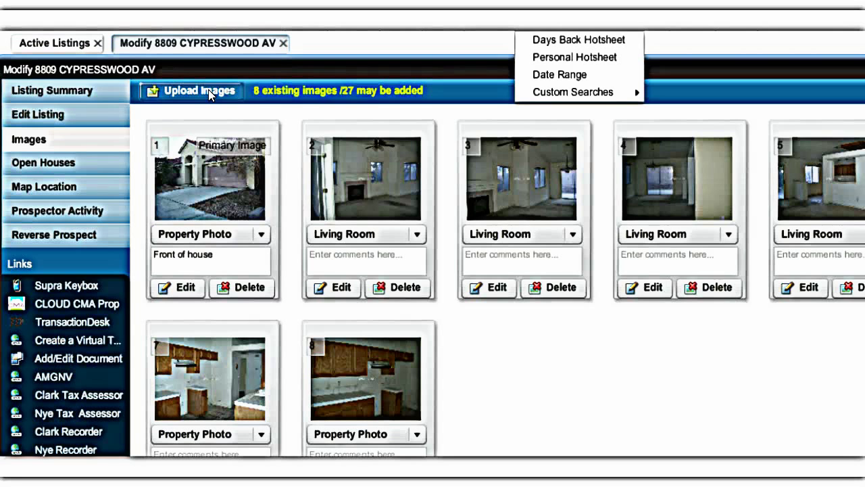
left_click(211, 95)
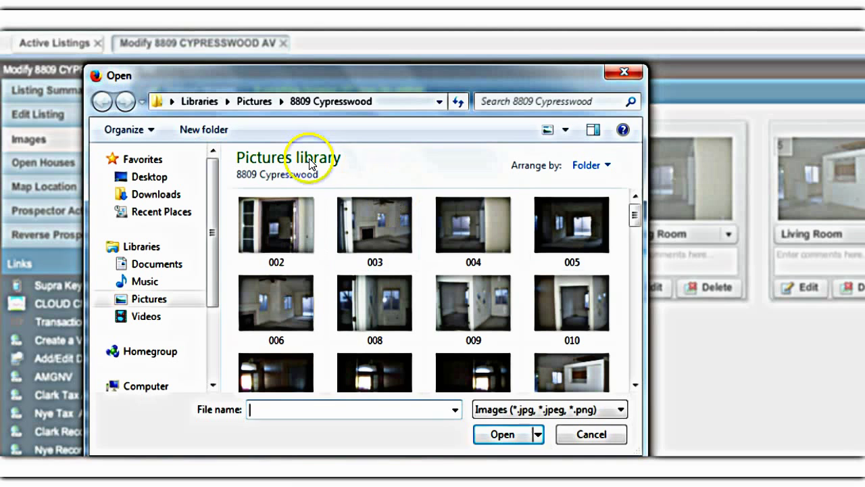
left_click_drag(636, 211, 635, 250)
mouse_move(257, 290)
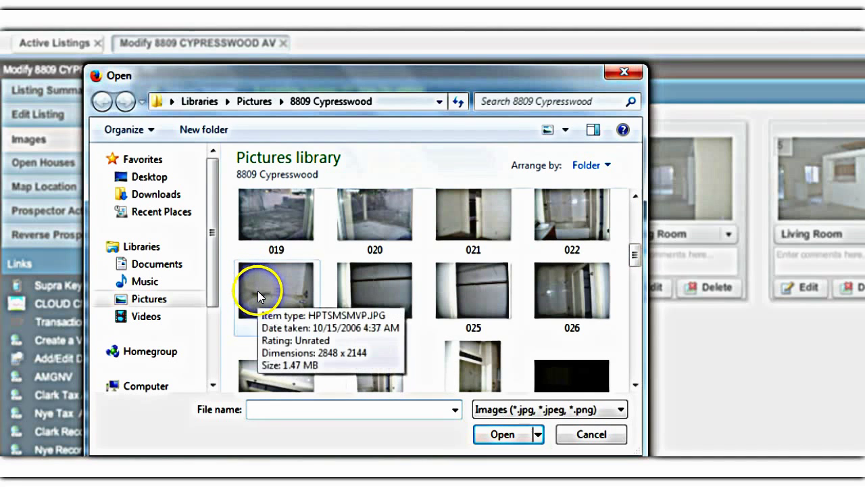
left_click(292, 306)
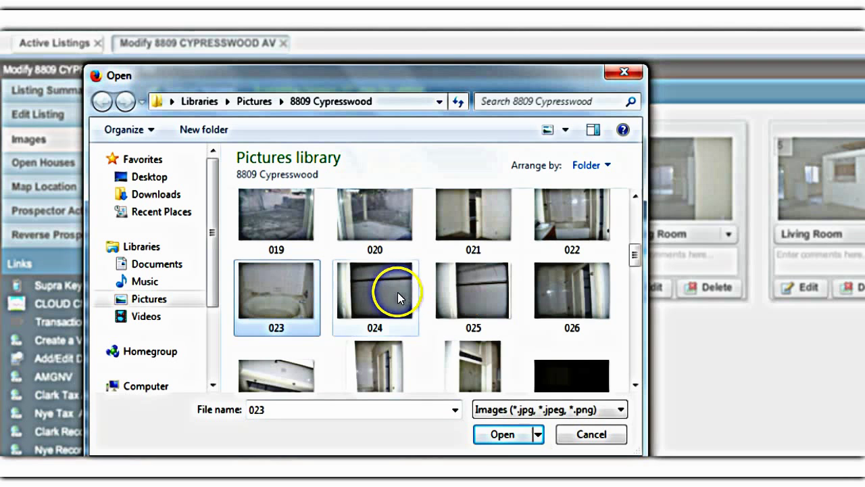
left_click(399, 300)
left_click(291, 291)
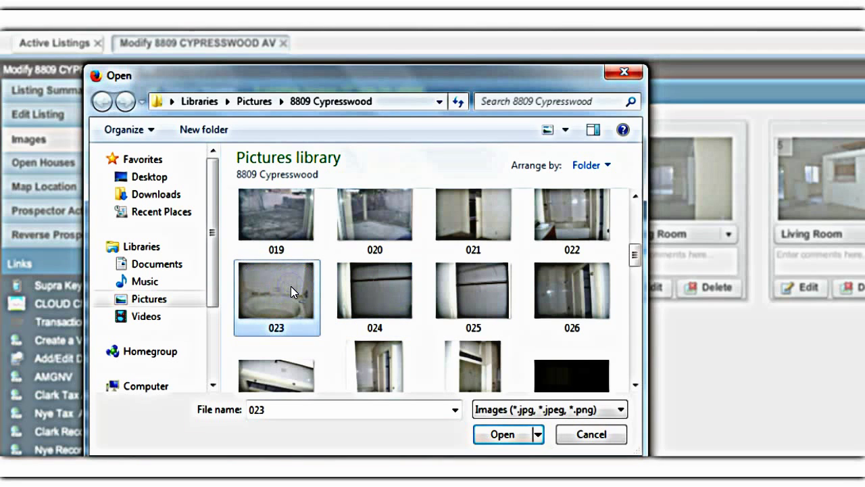
left_click(496, 434)
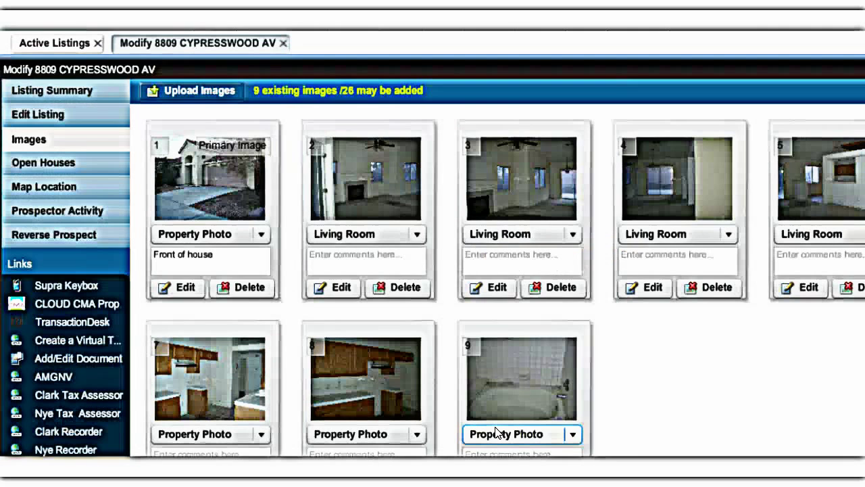
Upload photos 008, 009 and 010 together, bringing the listing to 12 images
left_click(182, 91)
mouse_move(639, 214)
left_mouse_down()
mouse_move(640, 227)
mouse_move(639, 220)
left_mouse_up()
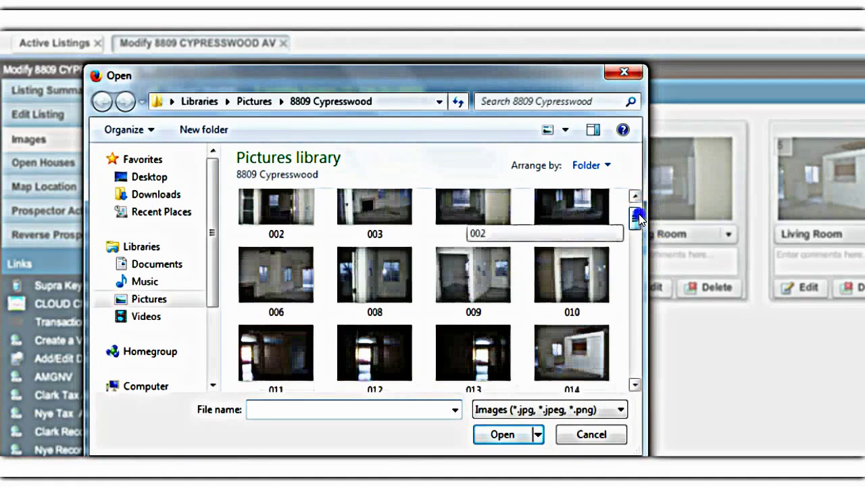
left_click(376, 271)
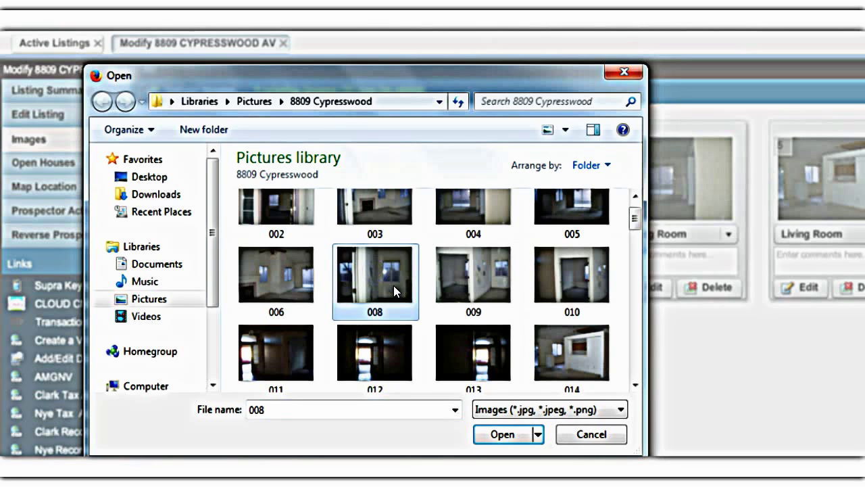
left_click(463, 275, "ctrl")
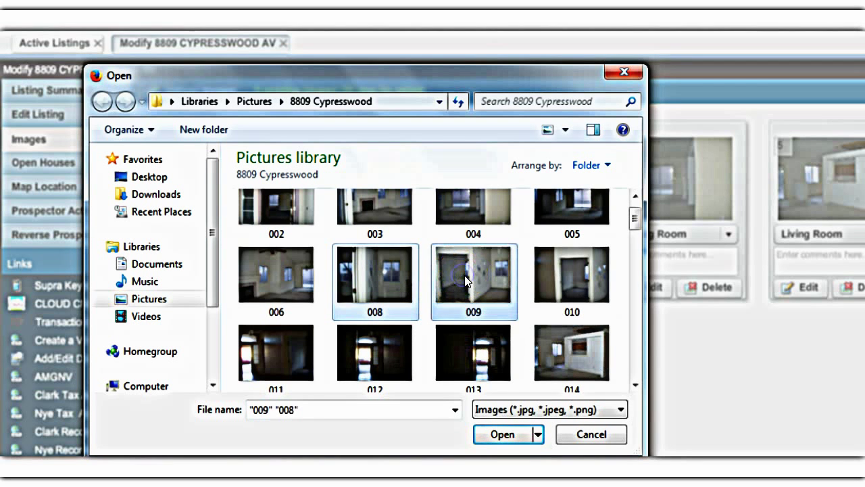
left_click(541, 274, "ctrl")
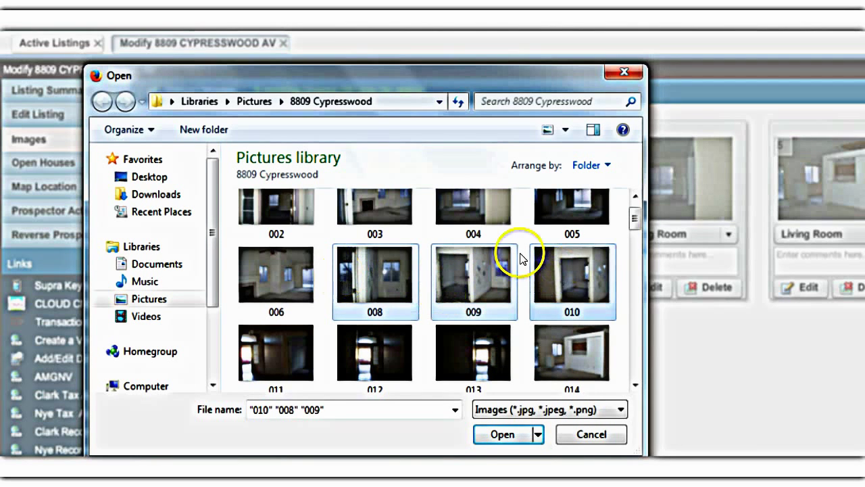
left_click(500, 436)
left_click(509, 438)
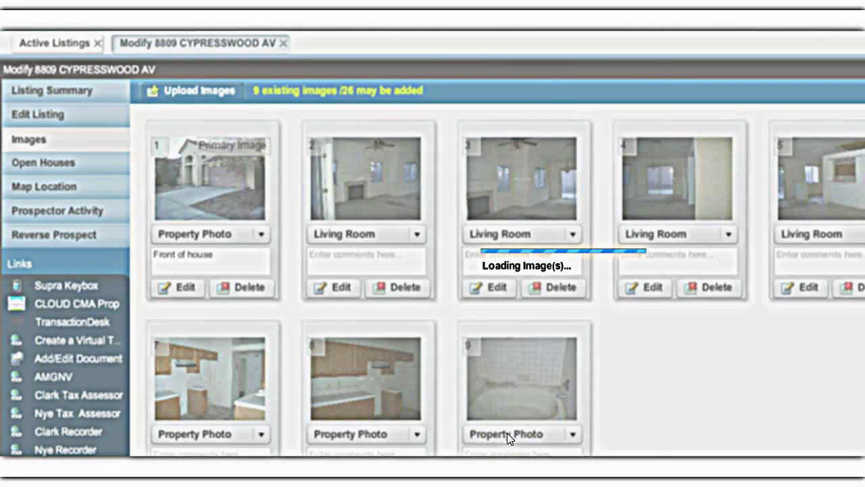
left_click(613, 415)
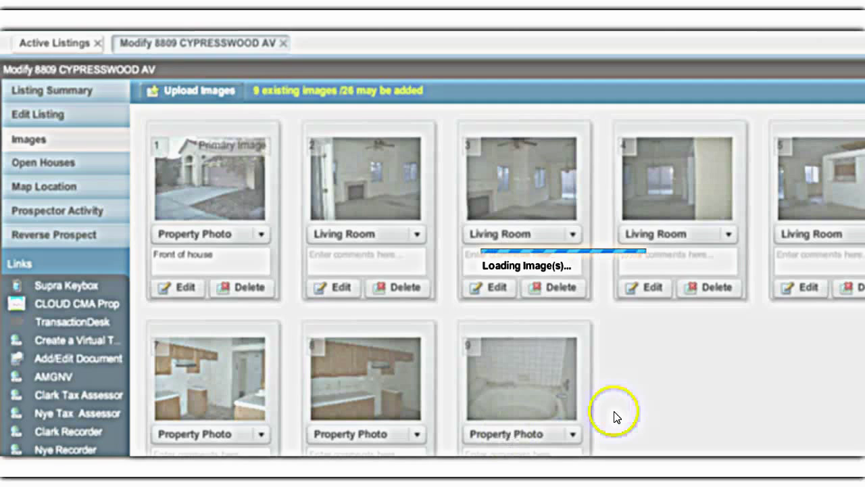
left_click(637, 368)
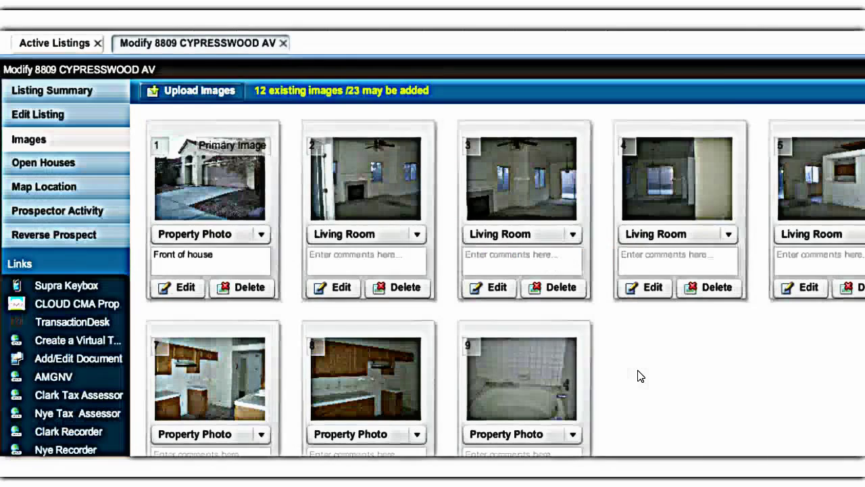
Set the category of photos 7 and 8 to Kitchen
left_click(747, 74)
left_click(754, 38)
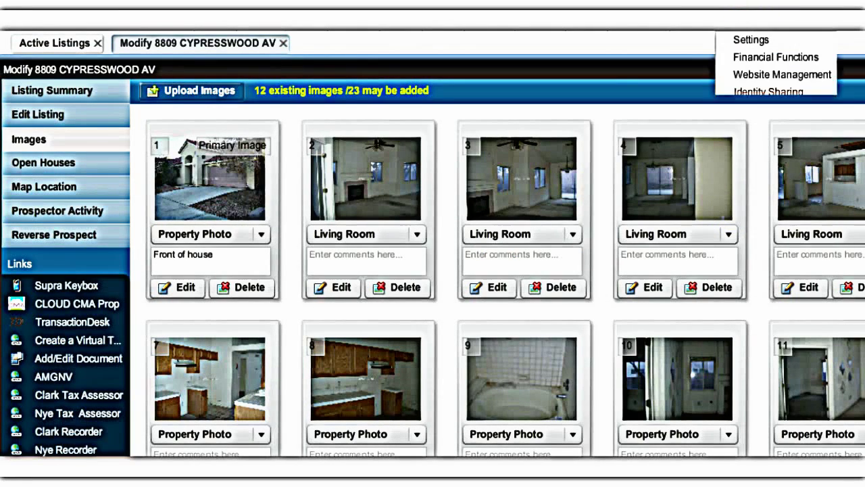
left_click(653, 40)
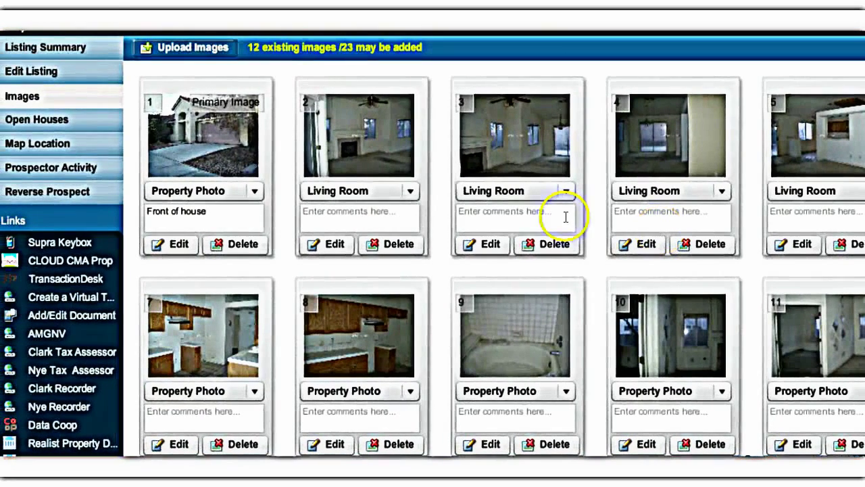
left_click(722, 191)
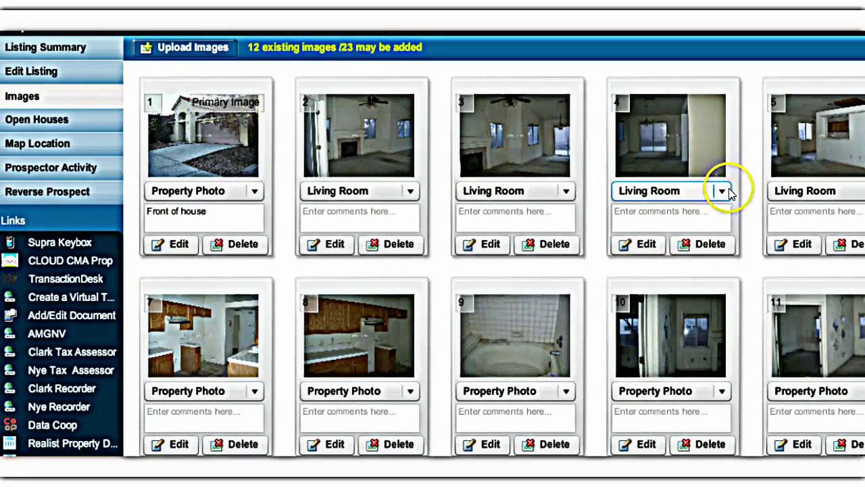
left_click(261, 393)
left_click(261, 392)
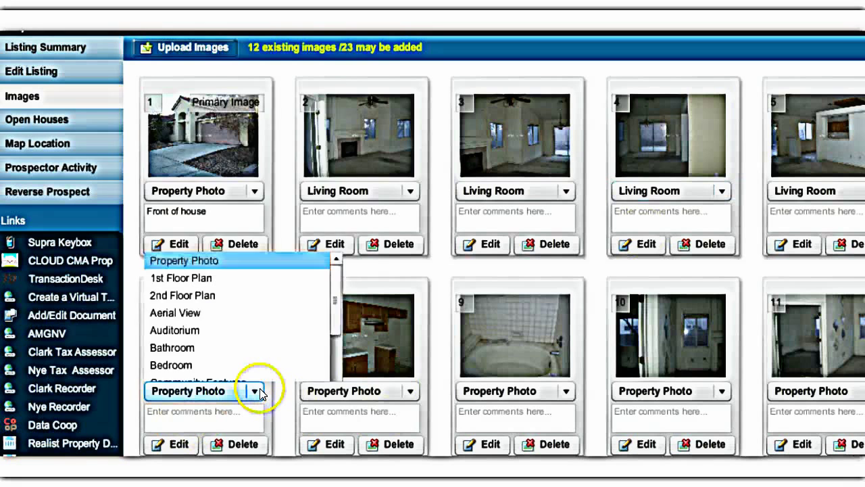
left_click_drag(336, 186, 332, 223)
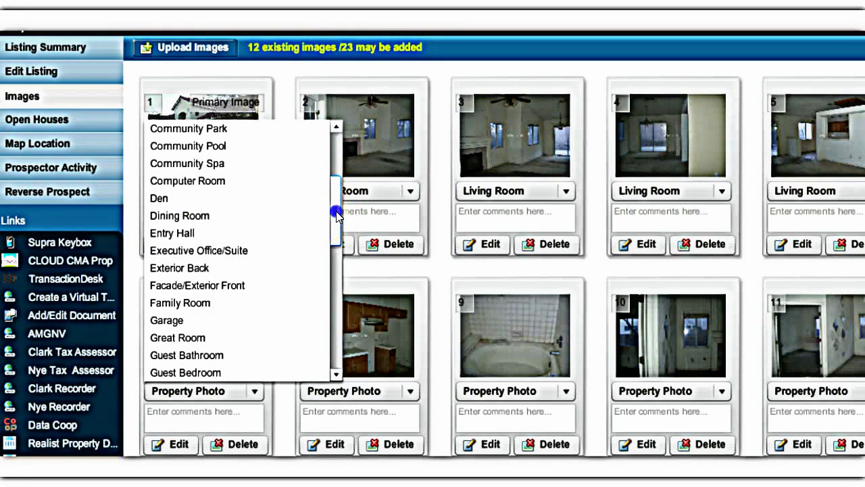
left_click_drag(339, 233, 333, 284)
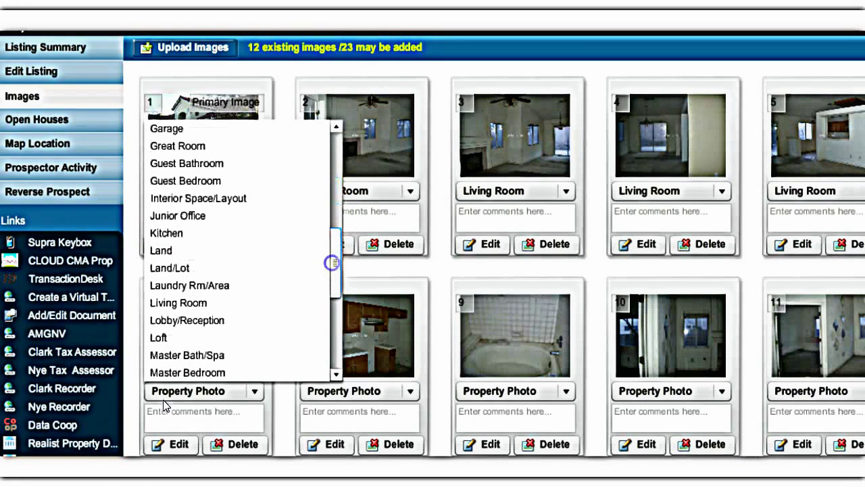
left_click(181, 232)
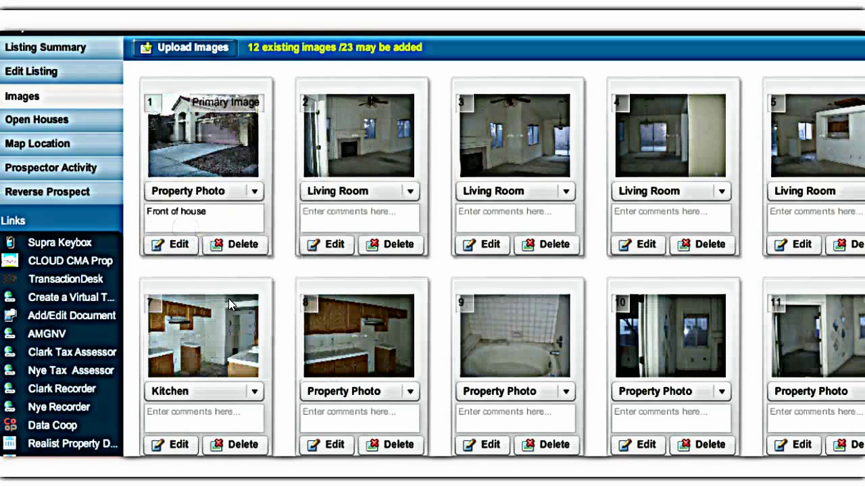
left_click(407, 389)
left_click_drag(489, 198, 484, 269)
left_click(345, 268)
Label photo 9 Bathroom and photos 10 and 11 Bedroom, then save
left_click(565, 391)
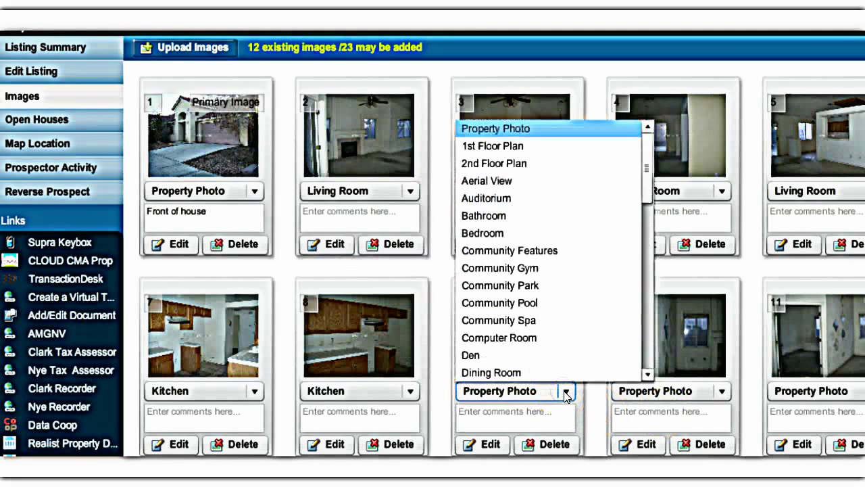
left_click(511, 215)
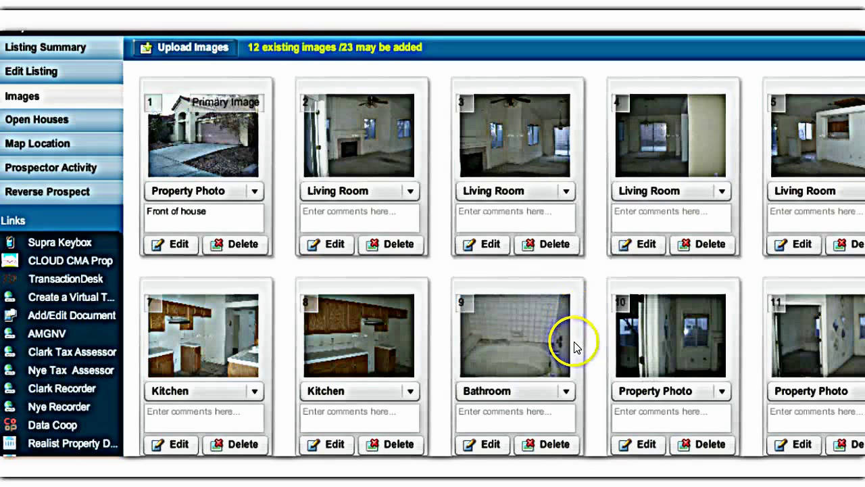
left_click(723, 390)
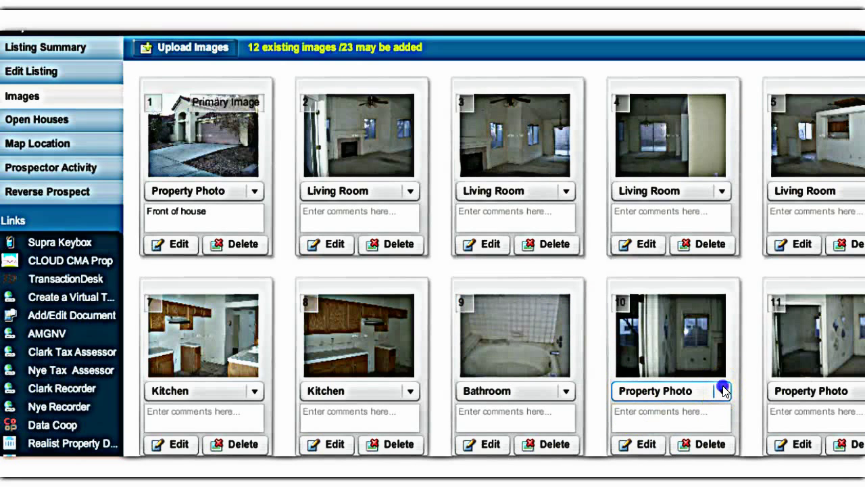
mouse_move(797, 154)
left_mouse_down()
mouse_move(799, 284)
mouse_move(782, 361)
mouse_move(804, 352)
mouse_move(793, 163)
left_mouse_up()
left_click(646, 215)
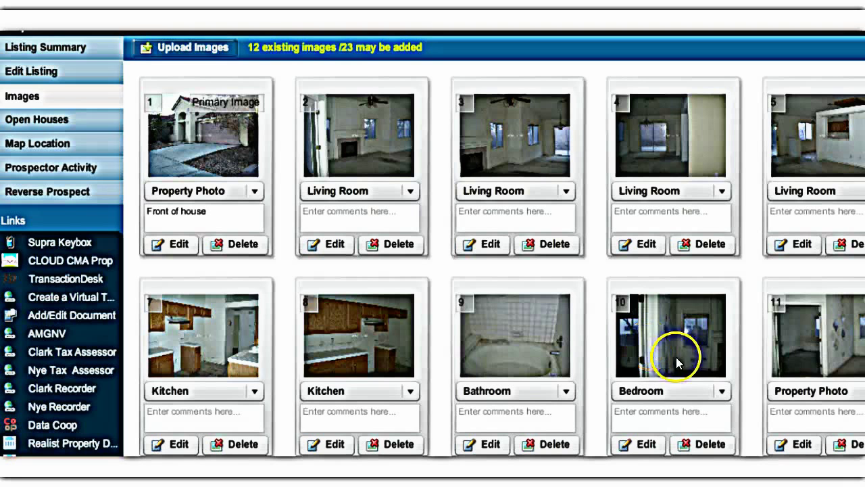
left_click(811, 391)
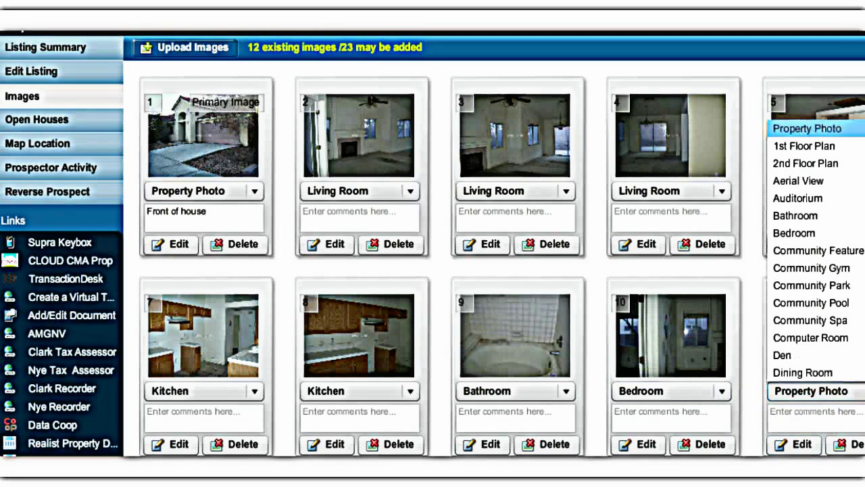
scroll(812, 250, "down", 5)
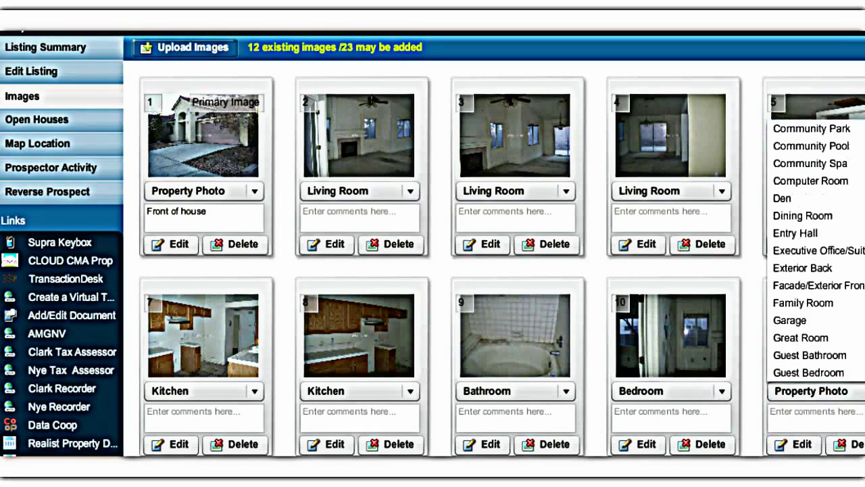
scroll(811, 250, "up", 3)
scroll(801, 284, "up", 2)
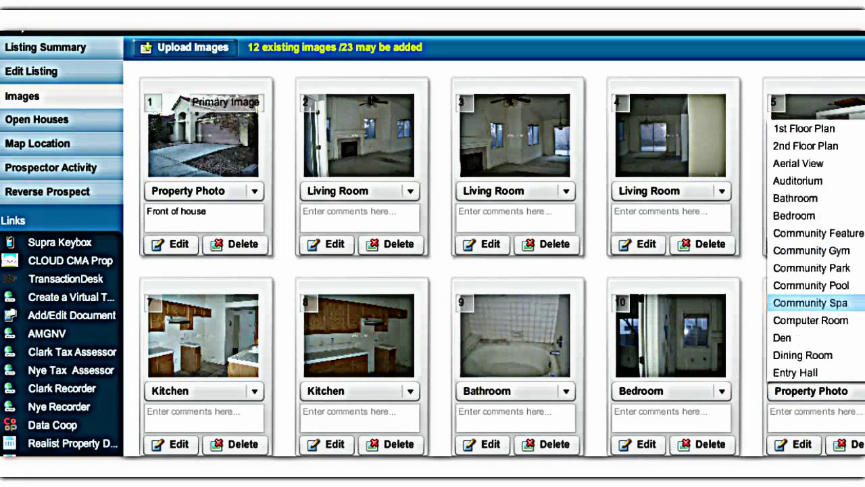
left_click(802, 216)
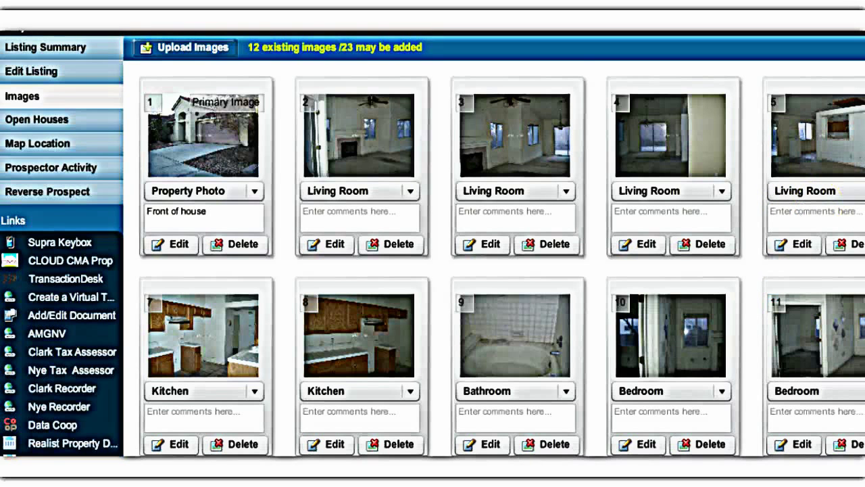
scroll(500, 263, "down", 1)
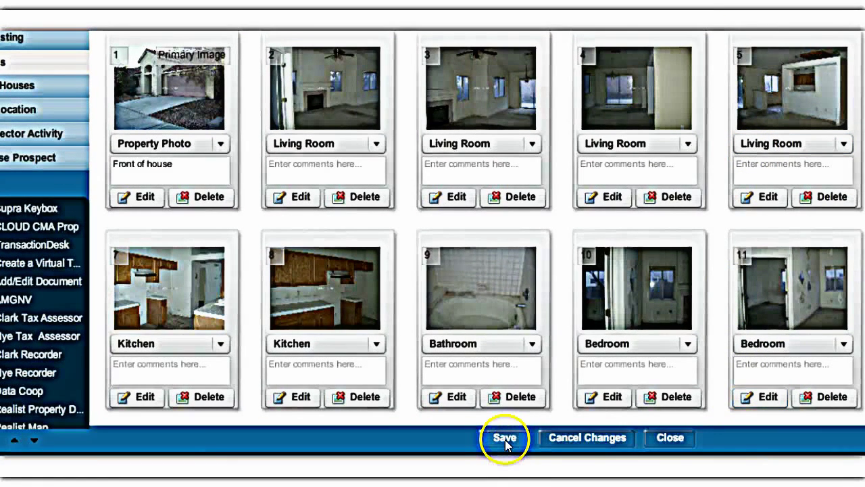
left_click(507, 440)
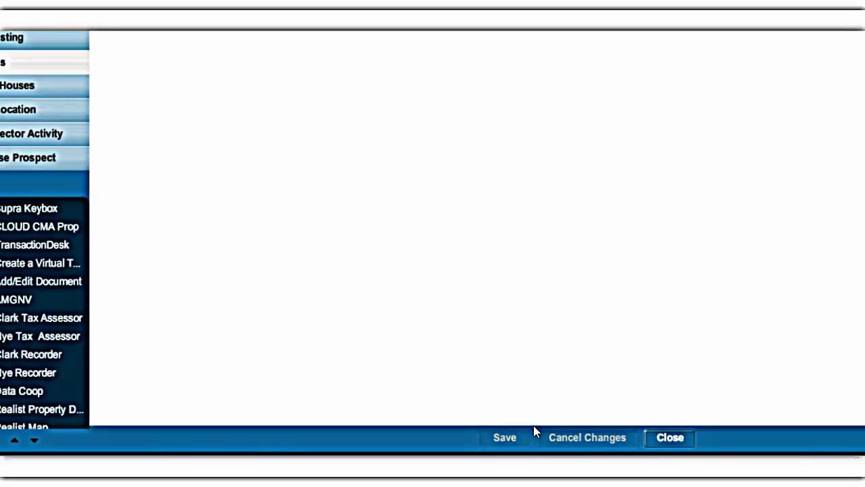
Let the save finish and the Images page reload with the Kitchen, Bathroom and Bedroom labels
left_click(631, 335)
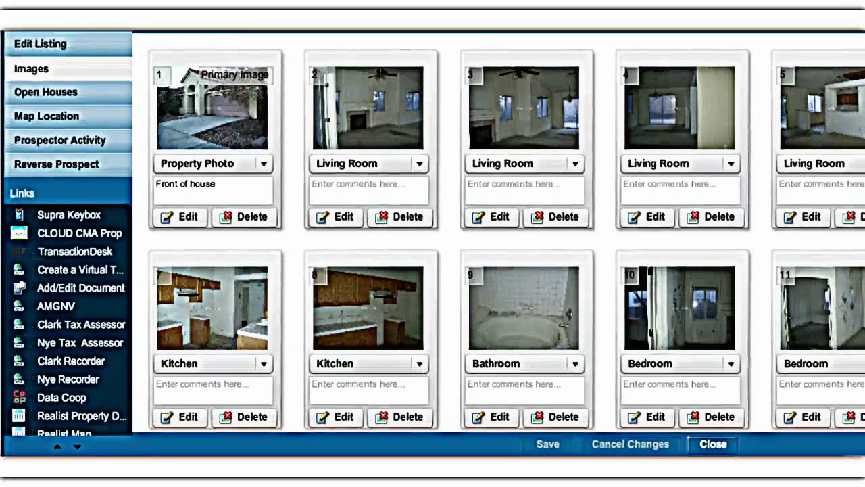
left_click(123, 429)
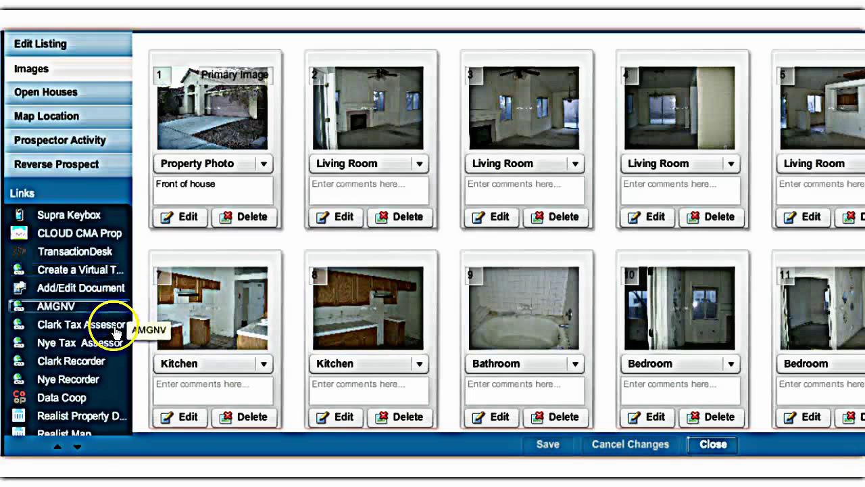
left_click(120, 270)
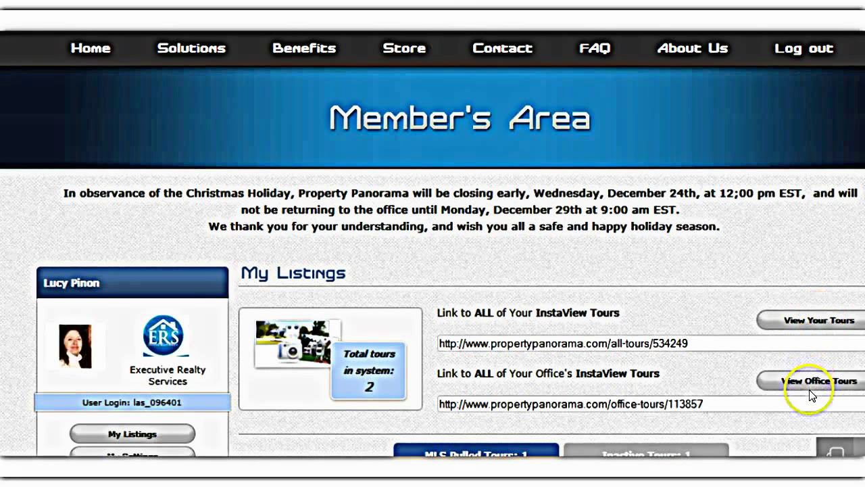
left_click(807, 321)
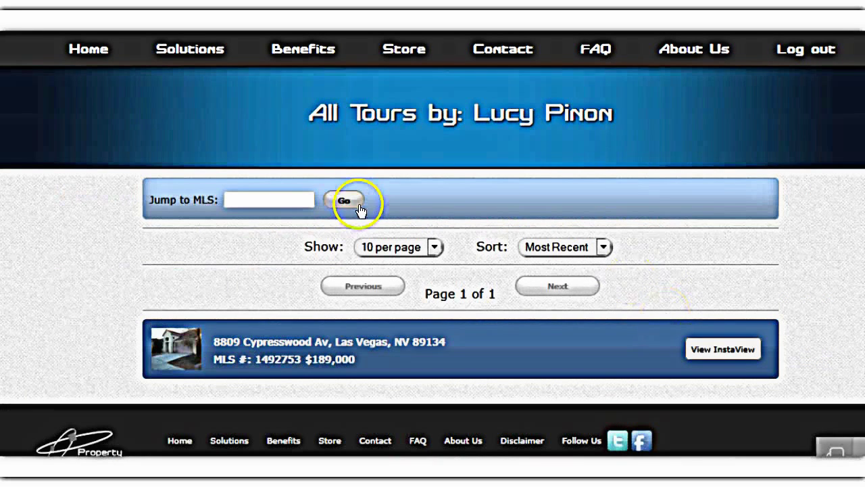
left_click(434, 249)
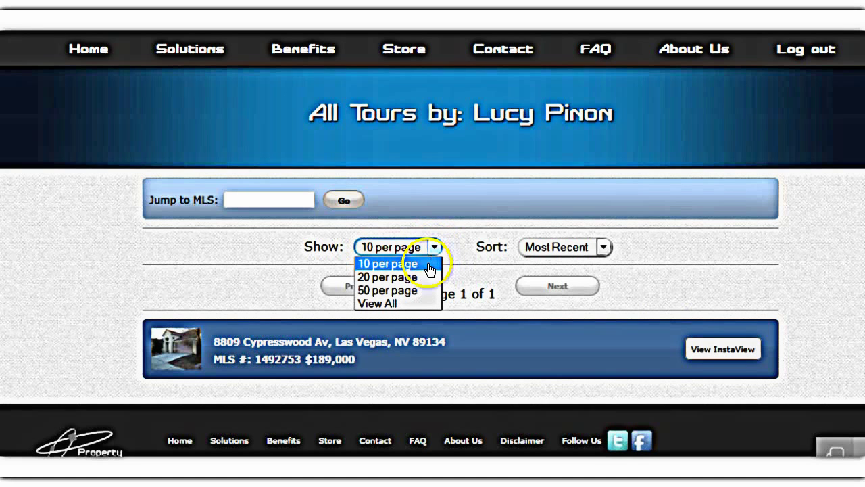
left_click(752, 255)
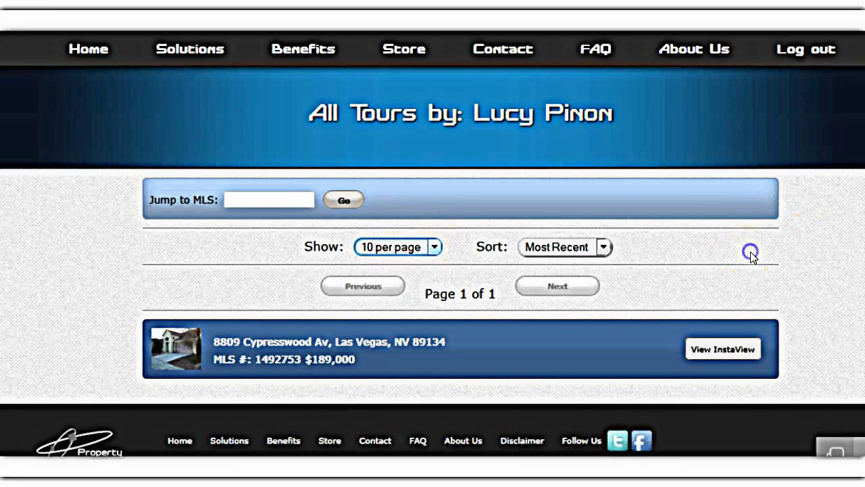
left_click(710, 350)
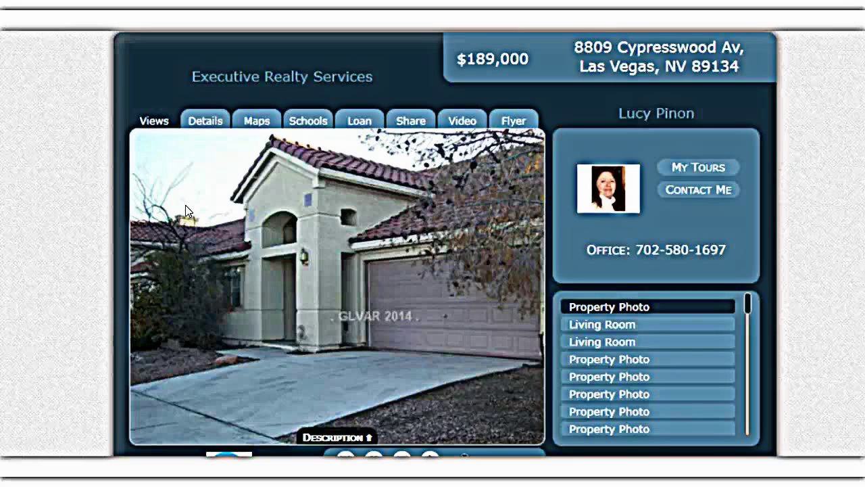
Preview both Living Room photos and the uploaded 002.jpg in the tour's photo list
left_click(623, 327)
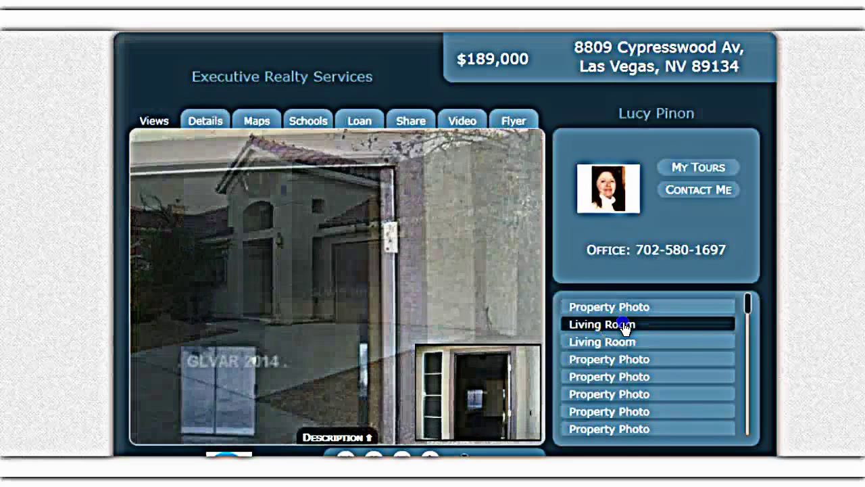
left_click(627, 344)
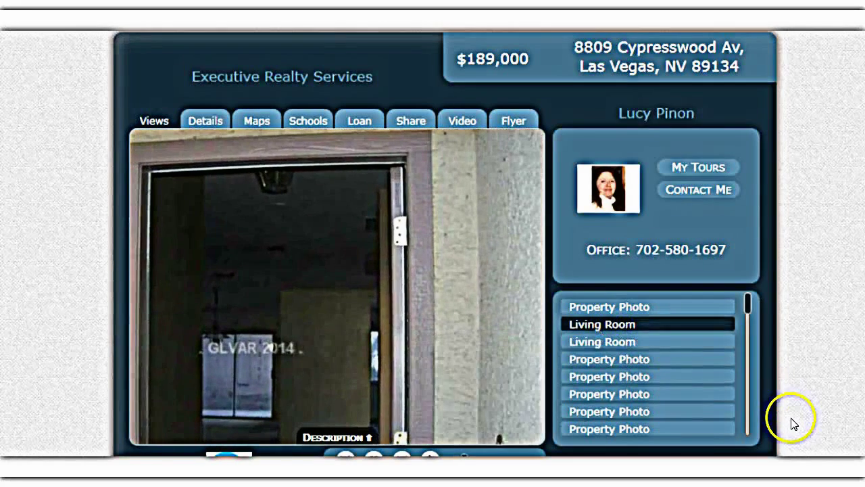
left_click_drag(749, 304, 746, 431)
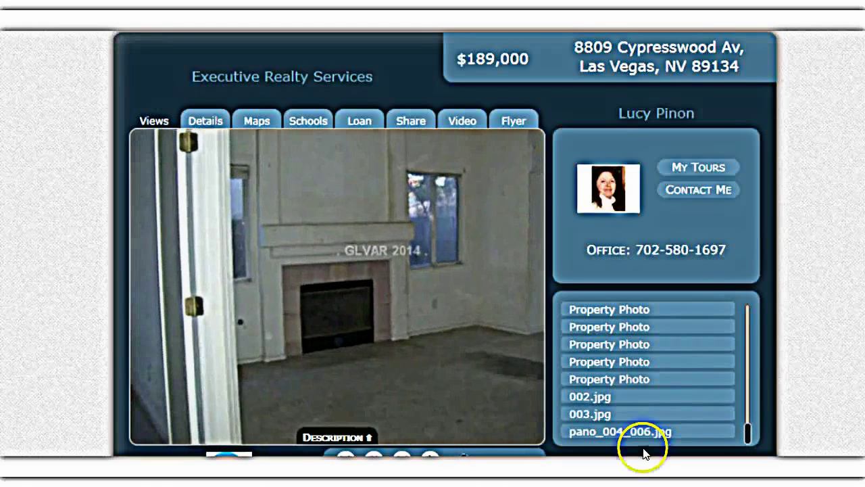
left_click(621, 399)
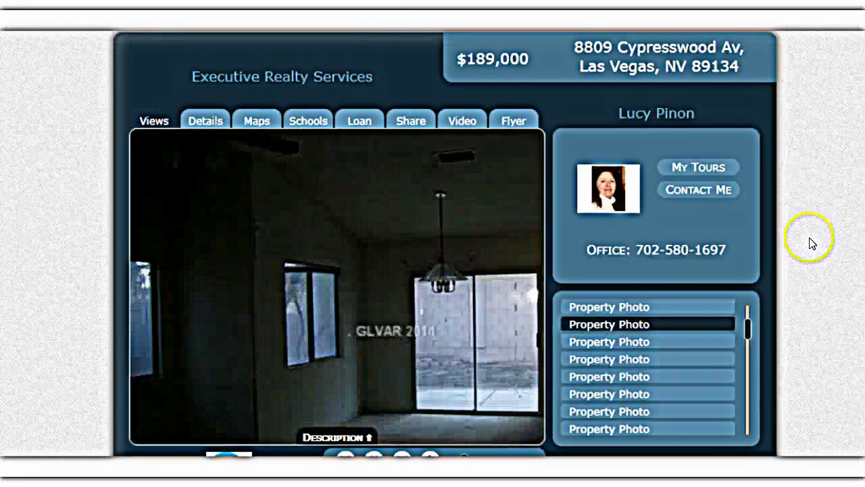
View the tour's property details, its location map zoomed out two levels, and nearby schools
left_click(203, 121)
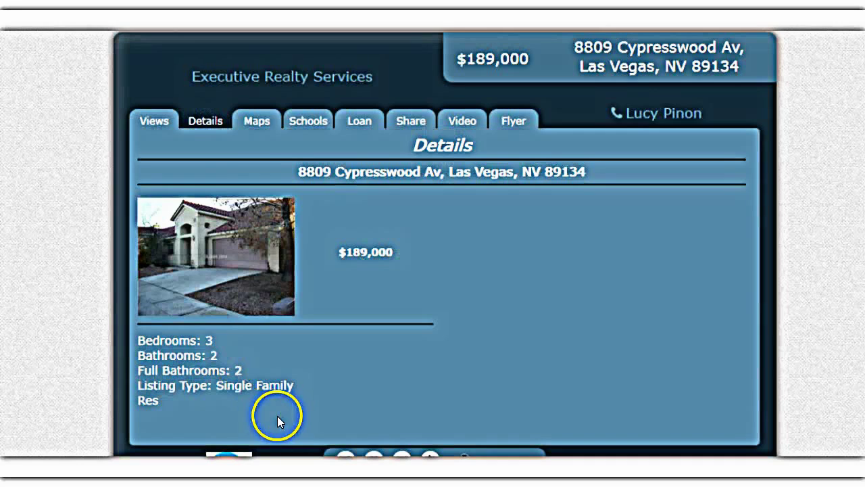
left_click(261, 120)
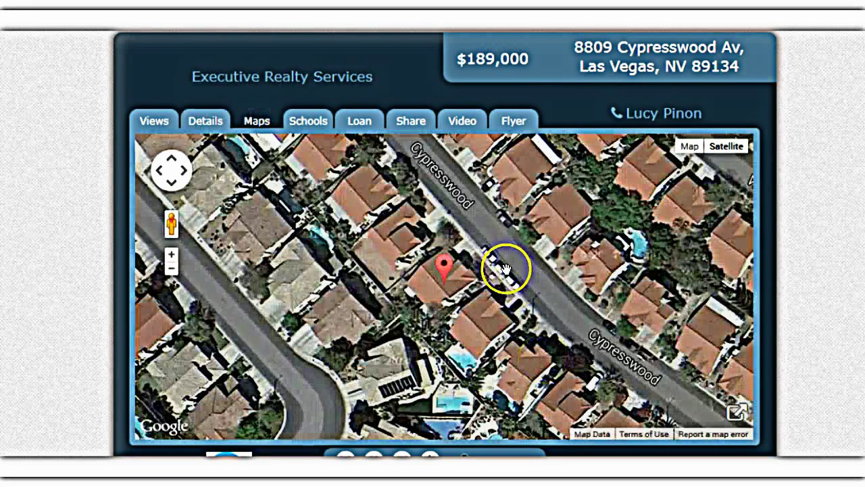
left_click(173, 271)
left_click(173, 271)
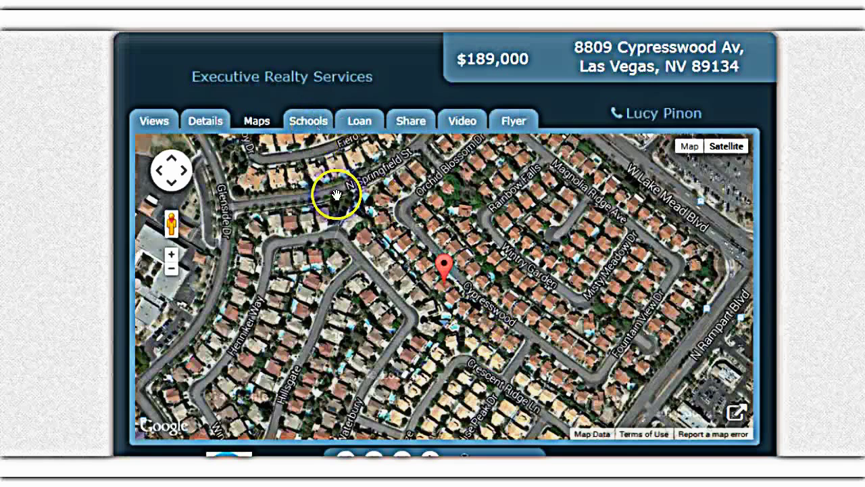
left_click(310, 118)
Look through the tour's loan calculator, sharing form and YouTube video sections
left_click(363, 119)
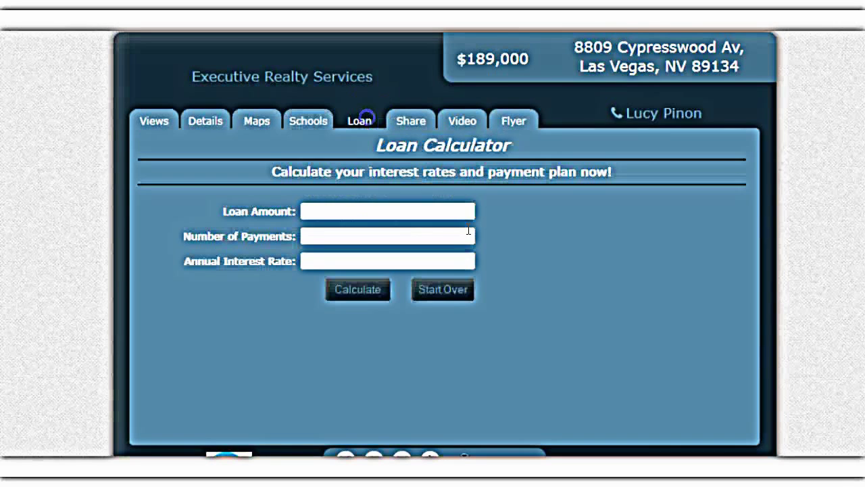
left_click(410, 119)
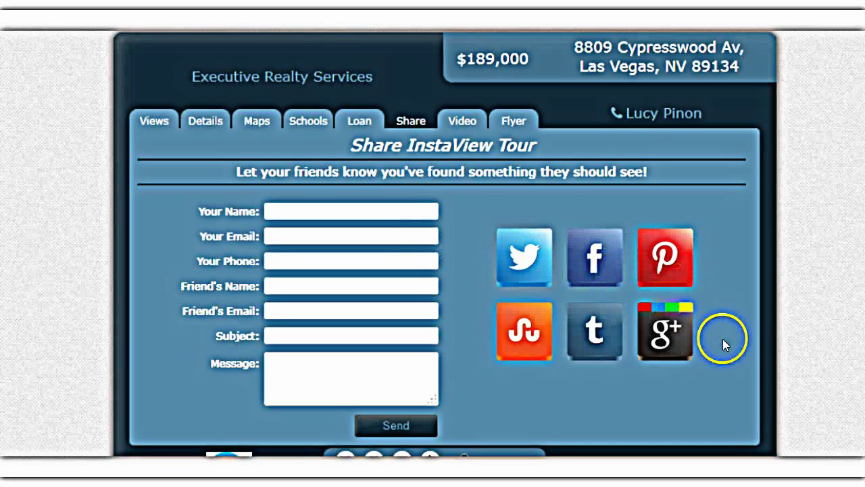
left_click(465, 123)
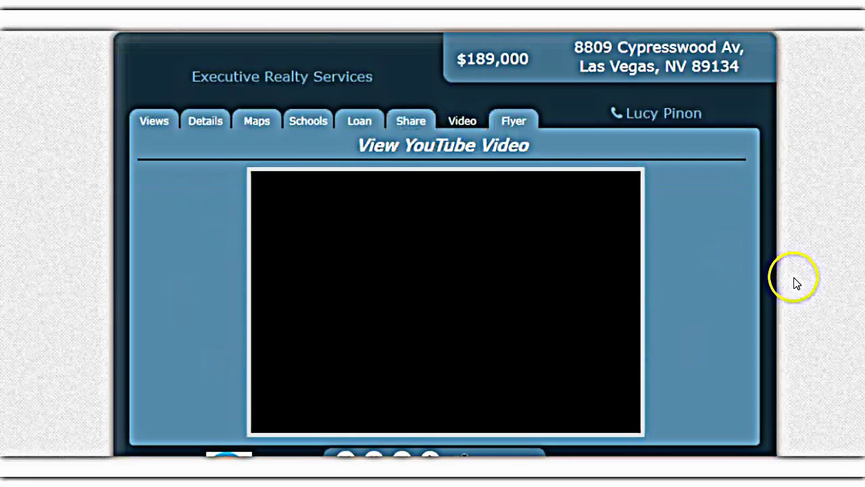
Open the tour's printable flyer, then go to the All Tours list
left_click(515, 121)
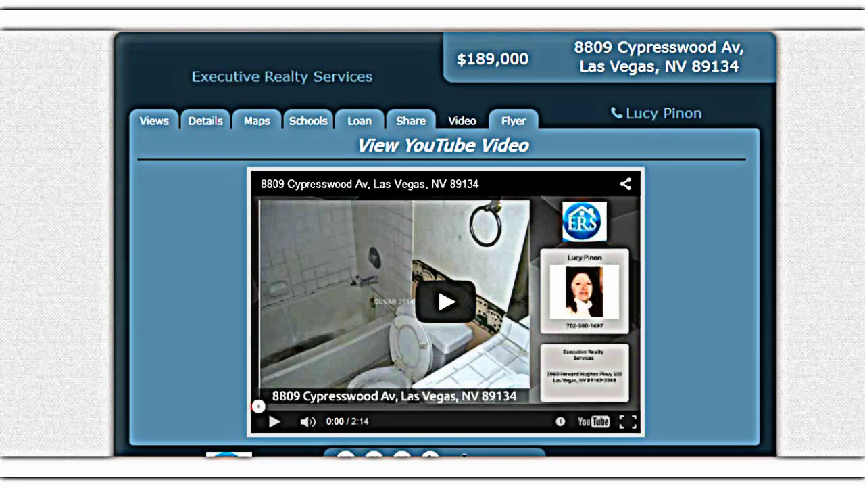
left_click(515, 121)
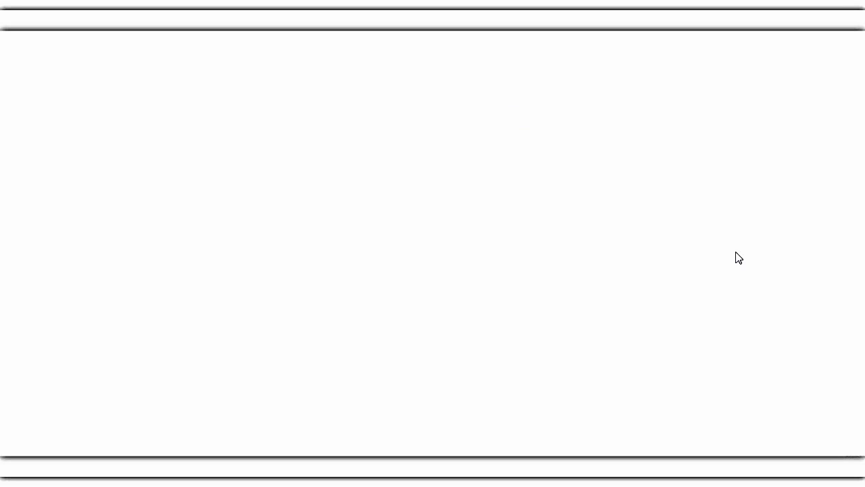
left_click(734, 264)
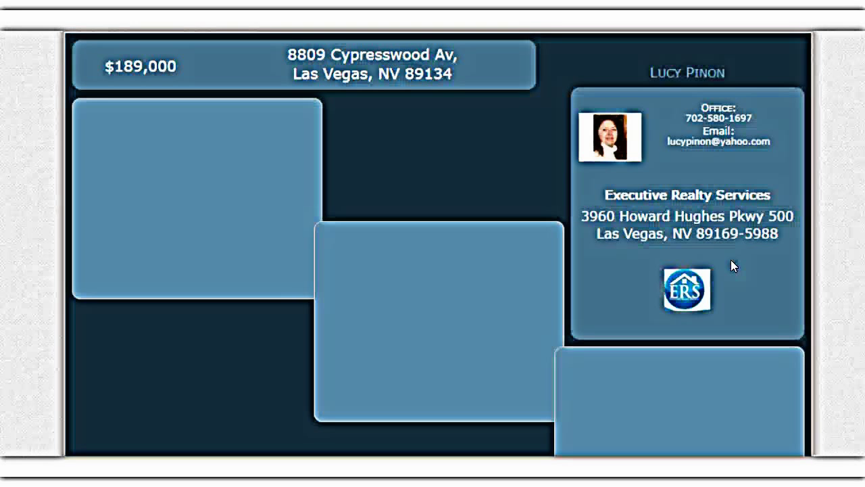
left_click(860, 406)
left_click(851, 296)
left_click(861, 353)
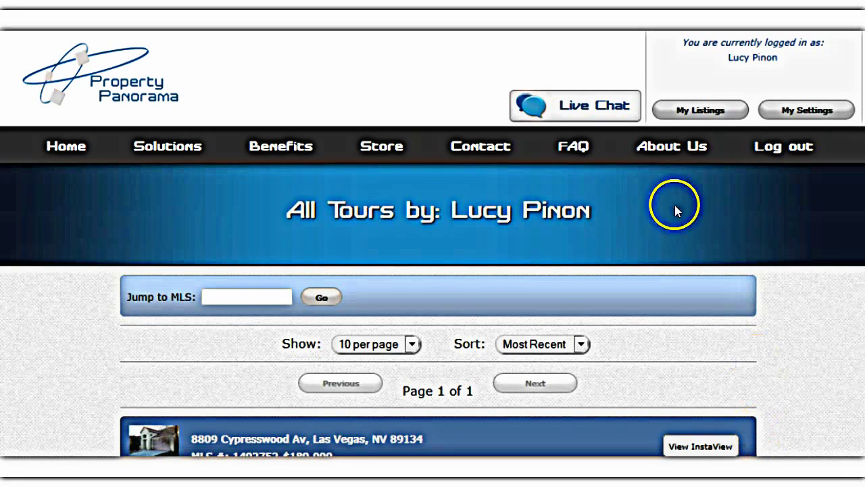
Return to the Property Panorama home page, scroll it, and open the My Listings editing options
scroll(432, 243, "down", 2)
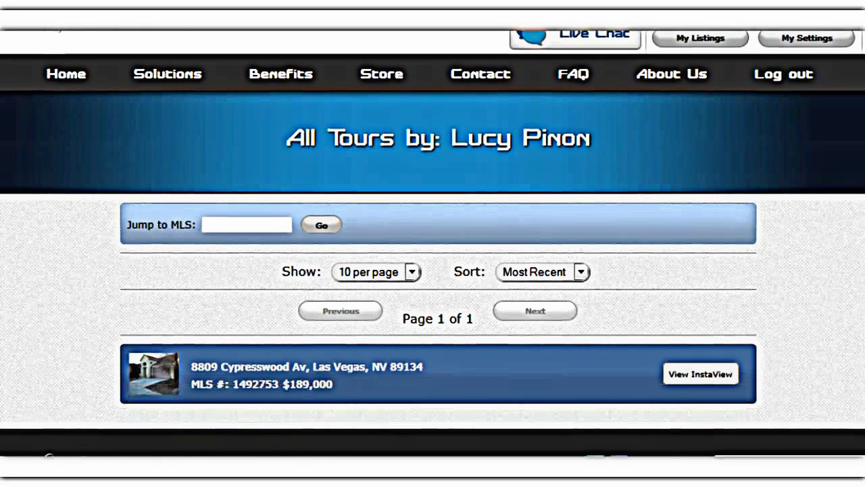
left_click(64, 75)
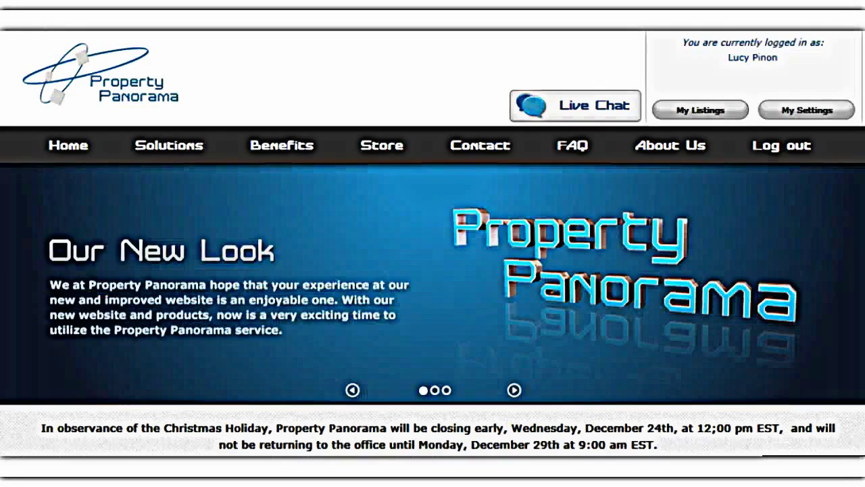
scroll(433, 243, "down", 6)
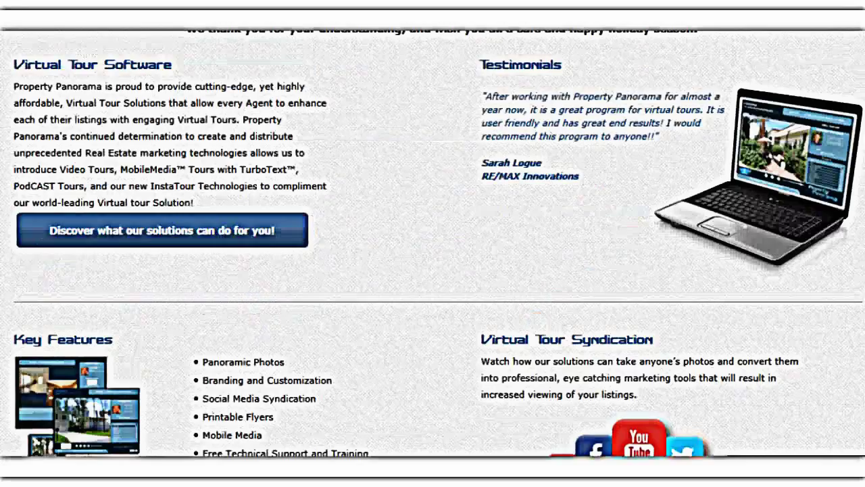
scroll(433, 243, "up", 6)
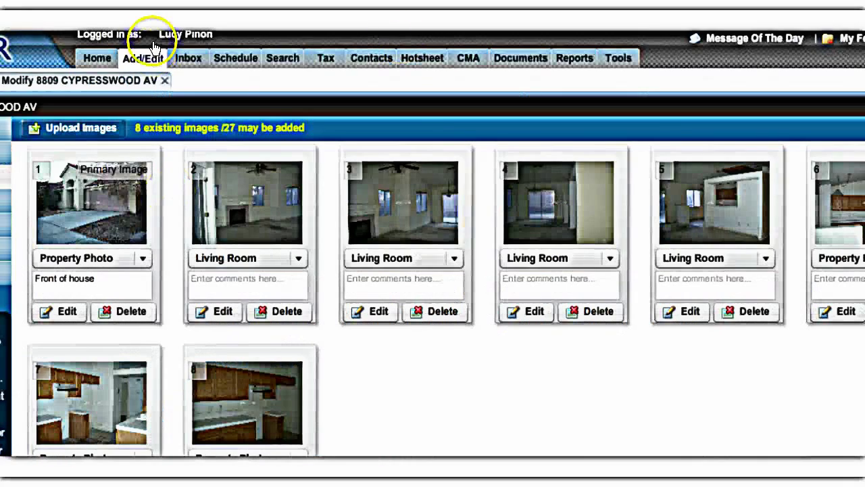
left_click(145, 54)
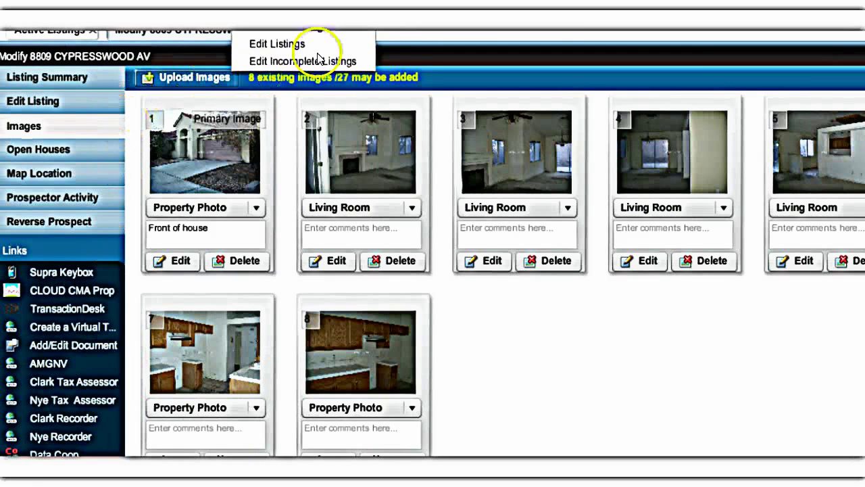
Close the Fusion MLS Add/Edit menu to return to Property Panorama's Member's Area
left_click(520, 39)
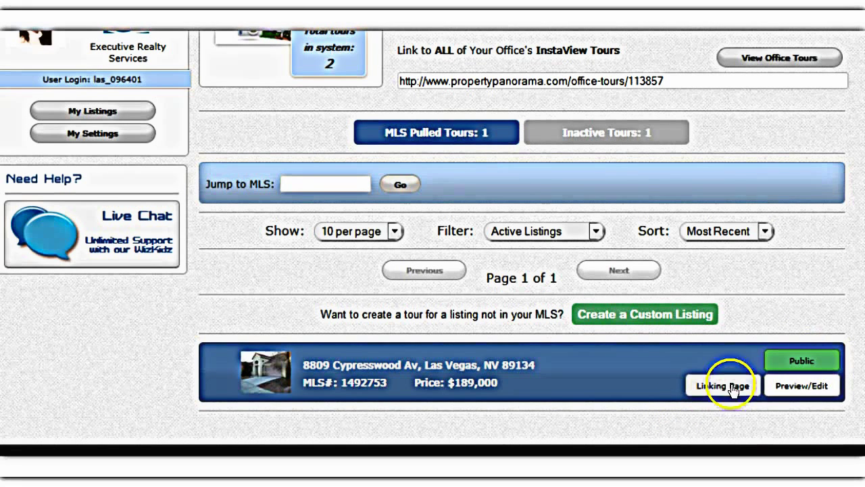
left_click(804, 388)
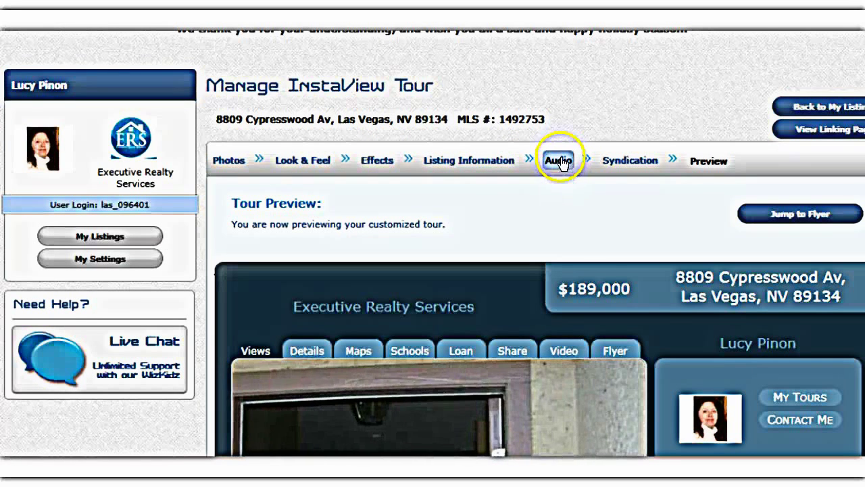
left_click(559, 161)
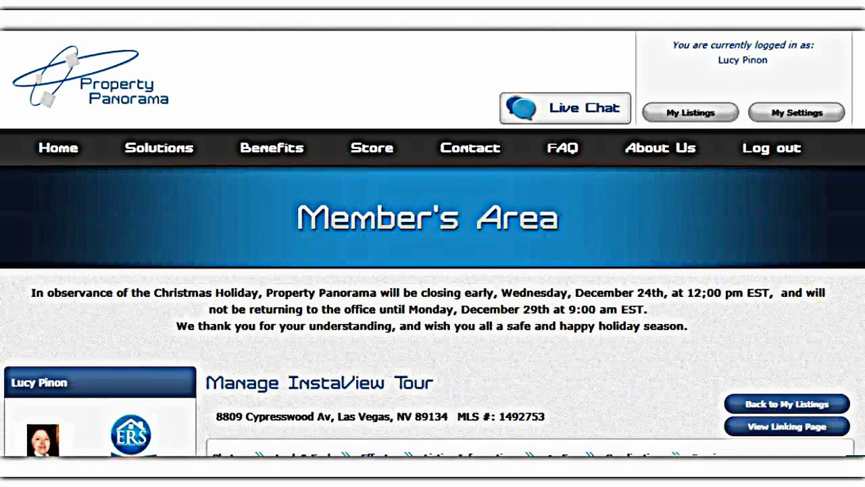
Browse the tour music list, leave Elevator Bliss 5 selected, and continue to Effects
scroll(433, 243, "down", 5)
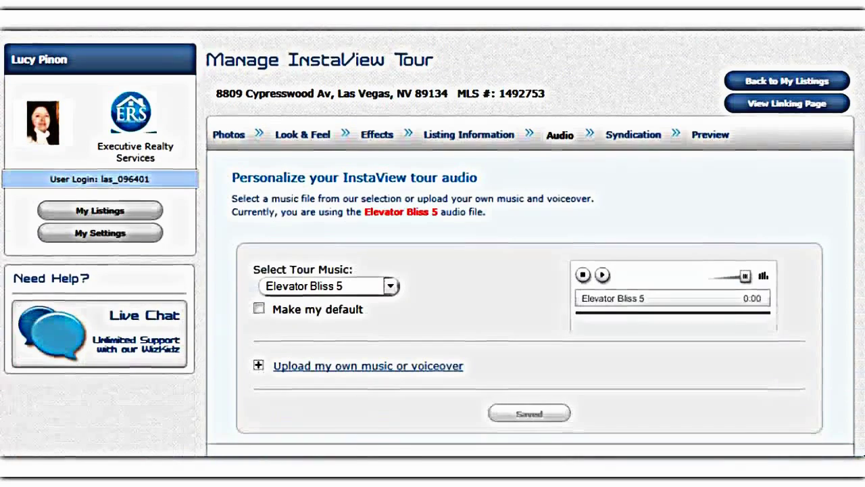
left_click(389, 288)
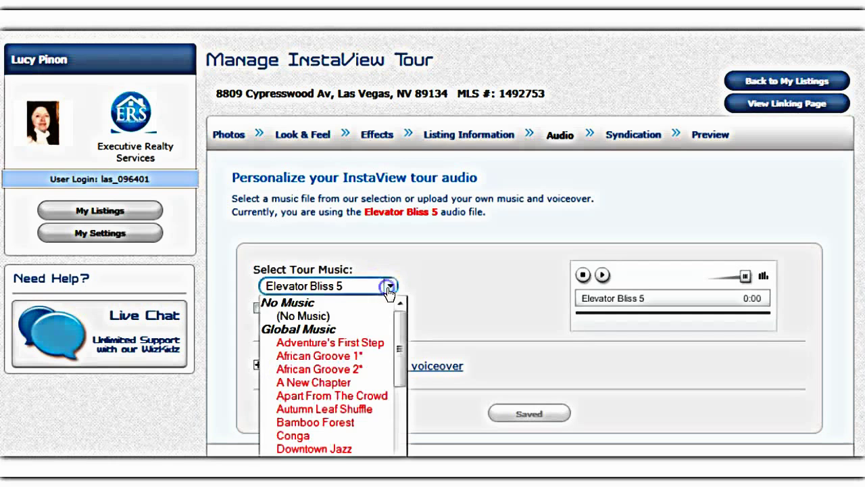
left_click_drag(401, 335, 403, 459)
left_click(479, 272)
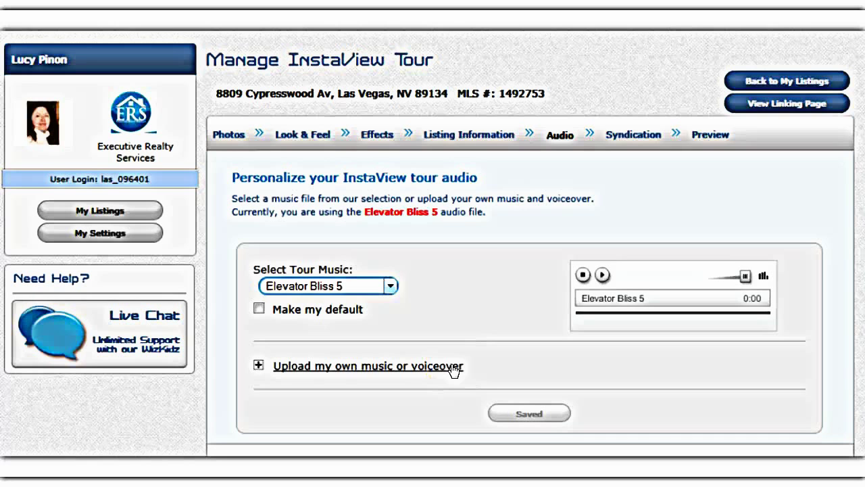
left_click(377, 134)
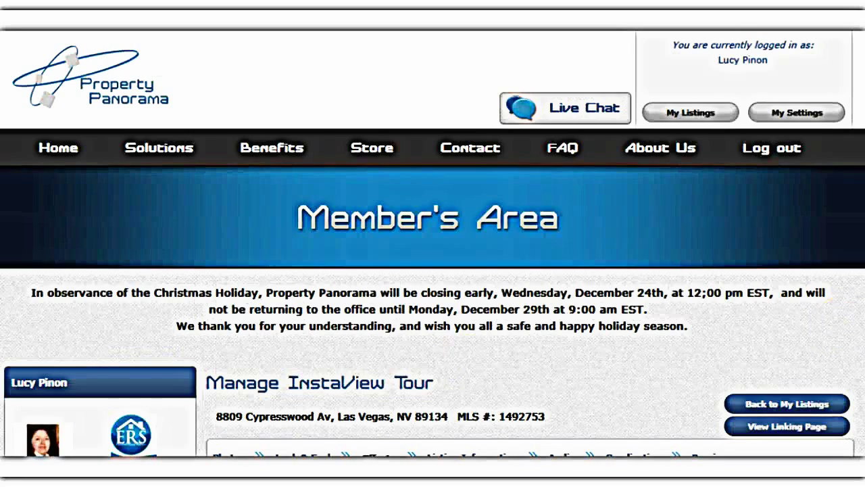
Keep the Ken Burns photo effect and Cross Fade transition, then continue to Look & Feel
scroll(433, 244, "down", 6)
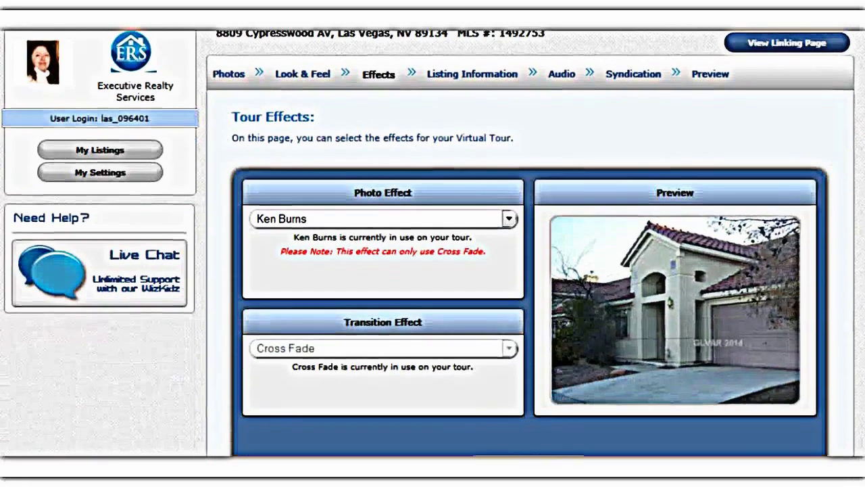
left_click(508, 221)
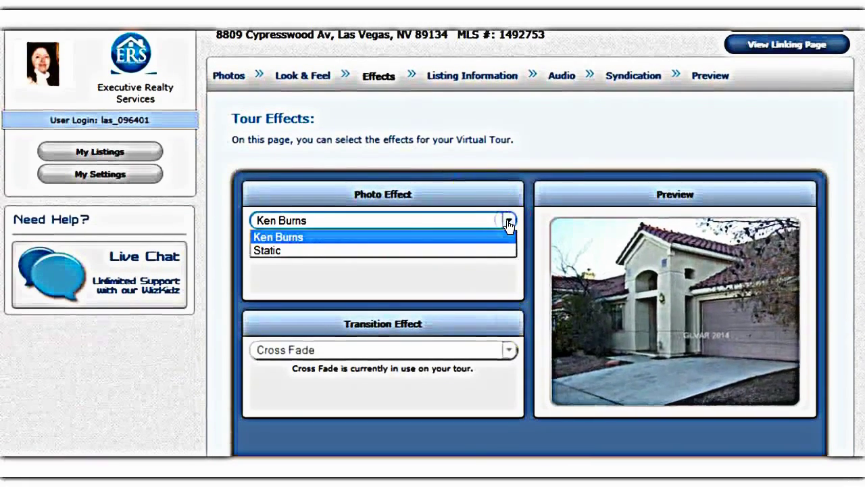
left_click(576, 133)
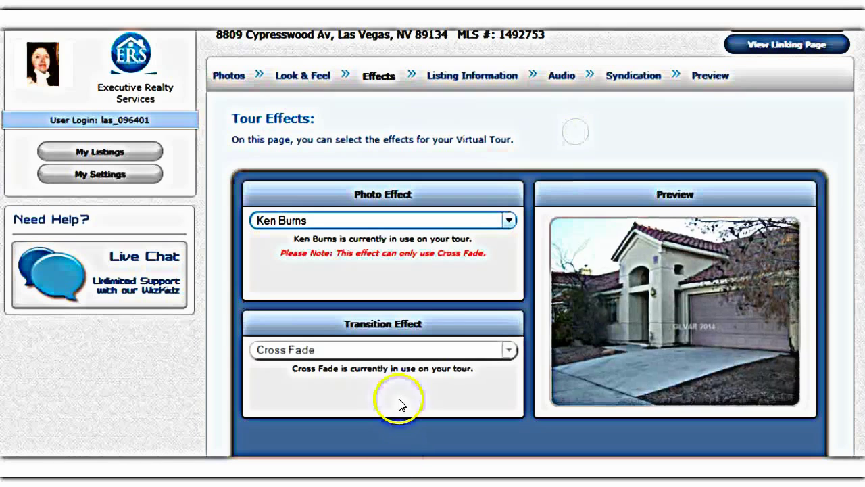
left_click(505, 349)
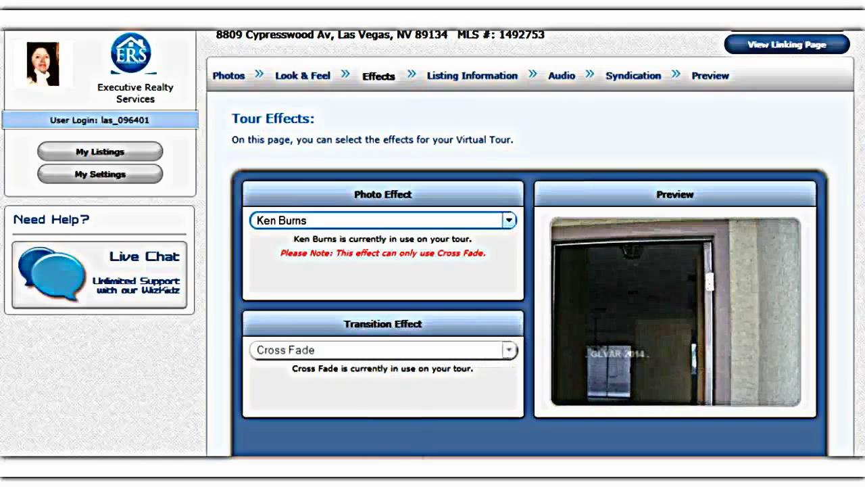
scroll(432, 243, "up", 3)
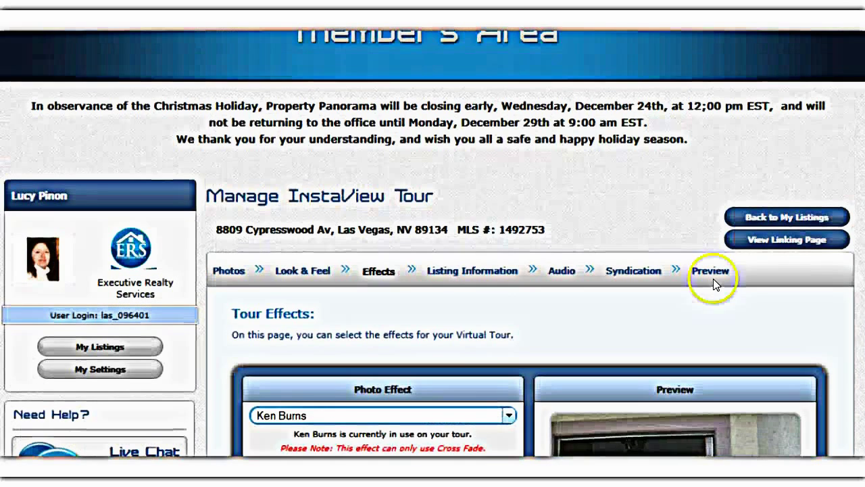
left_click(300, 75)
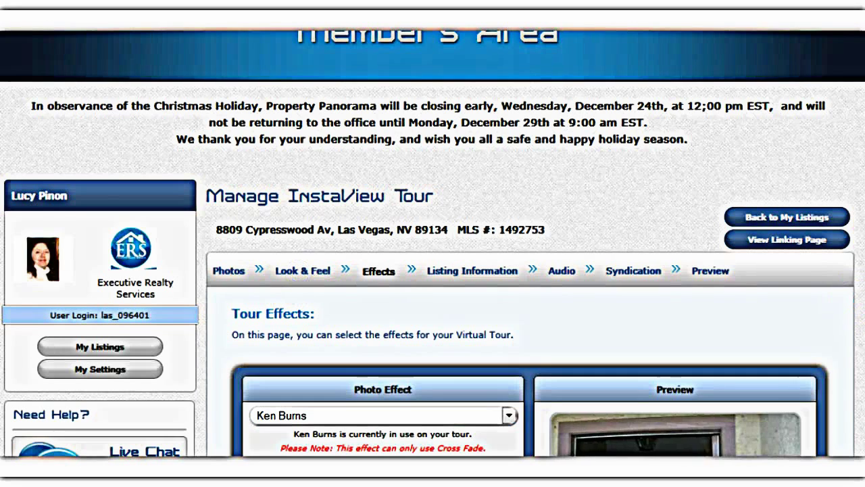
scroll(432, 243, "down", 4)
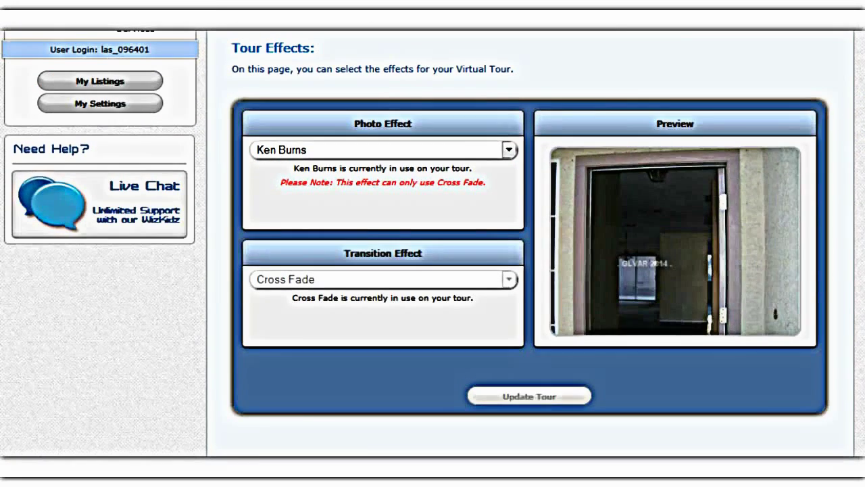
Try unselected-button colours teal, gold and green with the hue slider
scroll(203, 405, "down", 5)
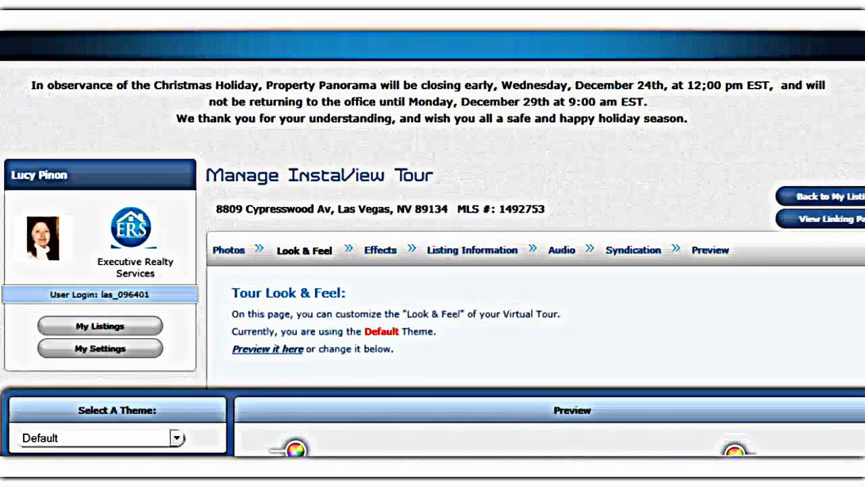
scroll(432, 243, "down", 2)
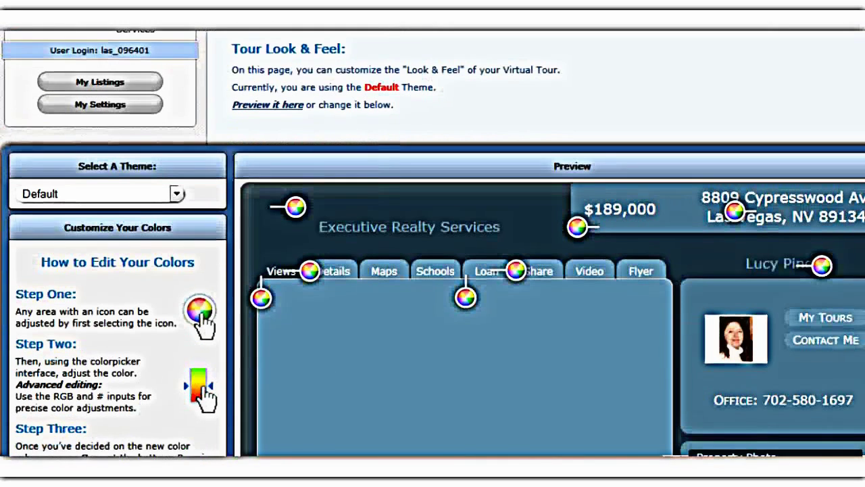
scroll(792, 261, "down", 1)
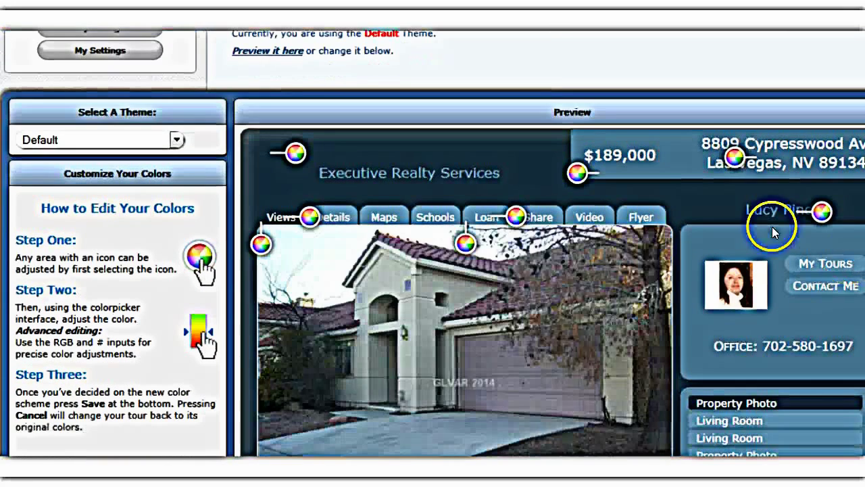
left_click(465, 244)
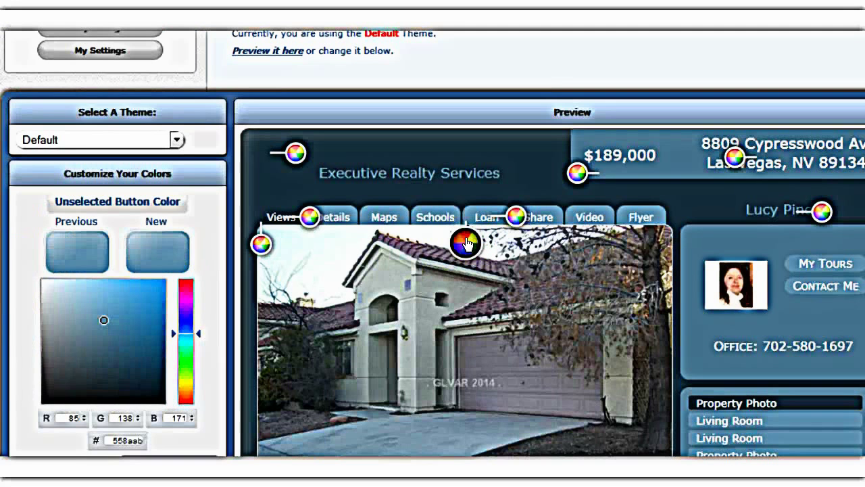
left_click(196, 344)
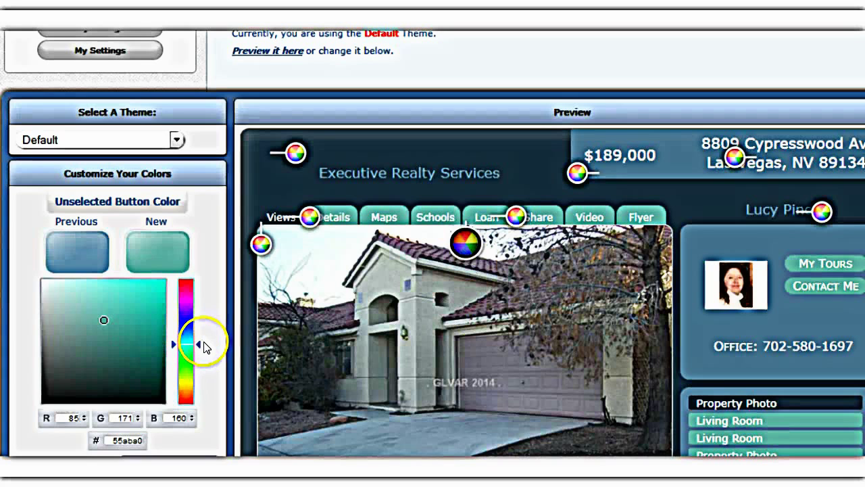
mouse_move(202, 358)
left_mouse_down()
mouse_move(205, 394)
mouse_move(201, 354)
left_mouse_up()
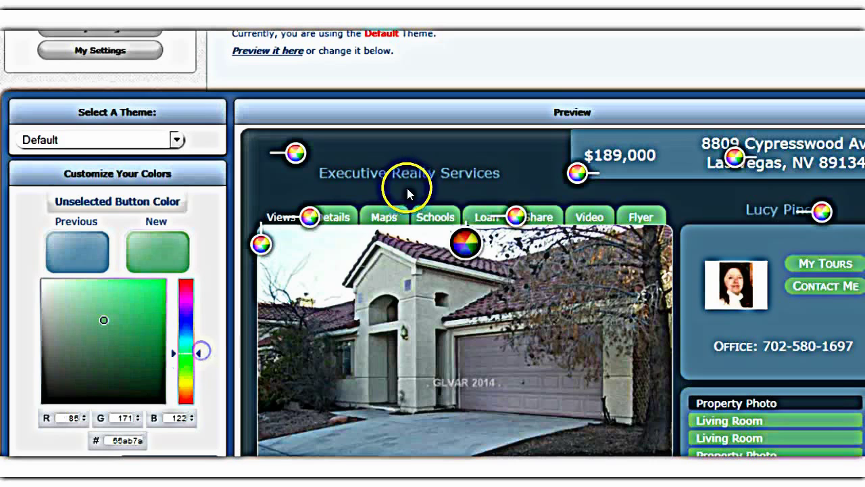
mouse_move(201, 363)
left_mouse_down()
mouse_move(201, 394)
mouse_move(200, 307)
left_mouse_up()
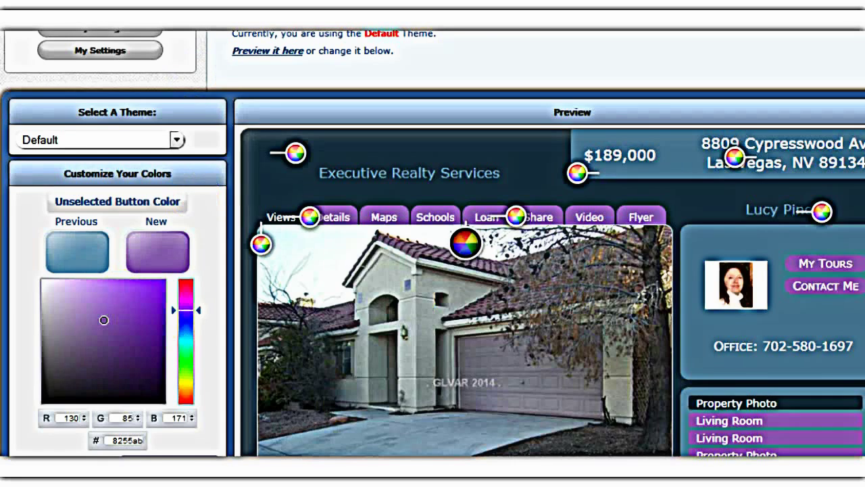
Switch the tour theme to Black, discarding the unsaved colour changes, and go to Photos
scroll(432, 244, "up", 2)
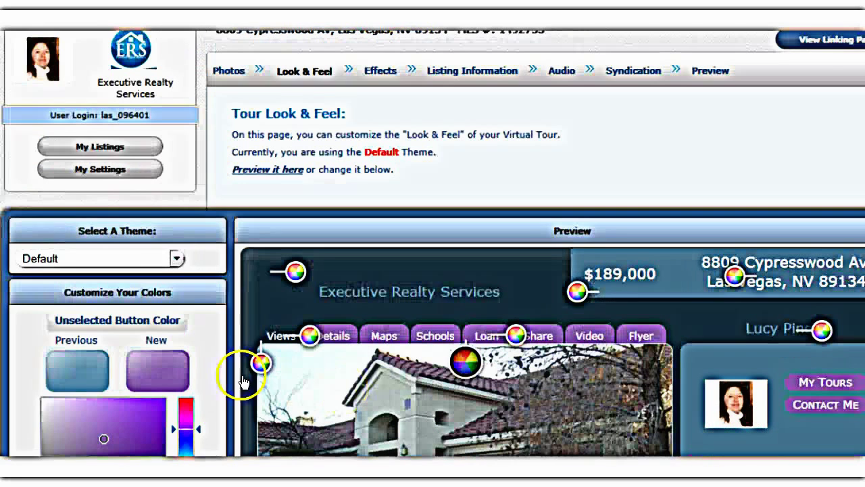
left_click(175, 259)
left_click(41, 288)
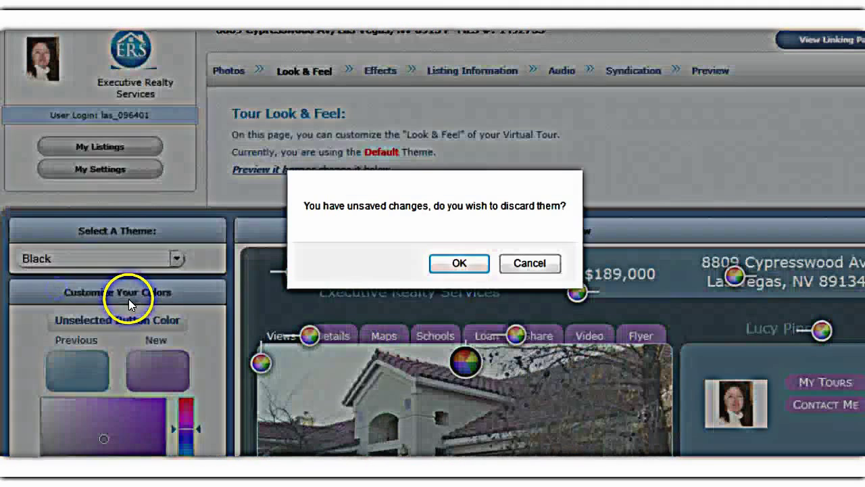
left_click(470, 262)
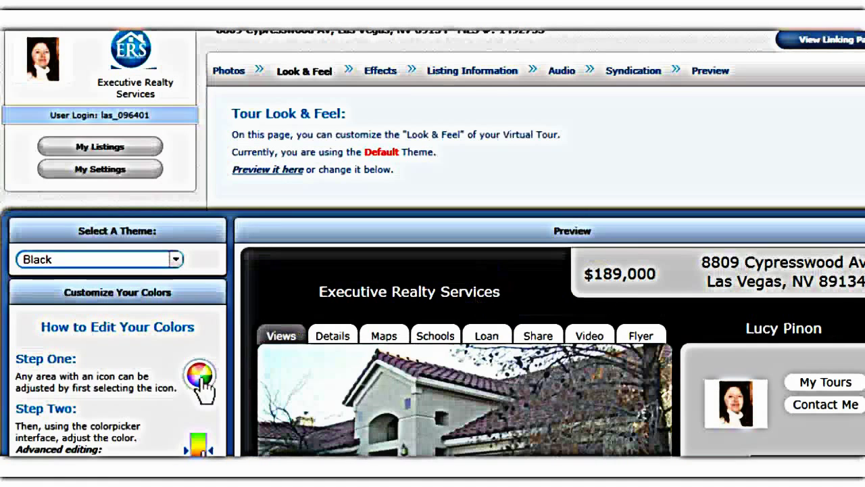
scroll(202, 389, "up", 3)
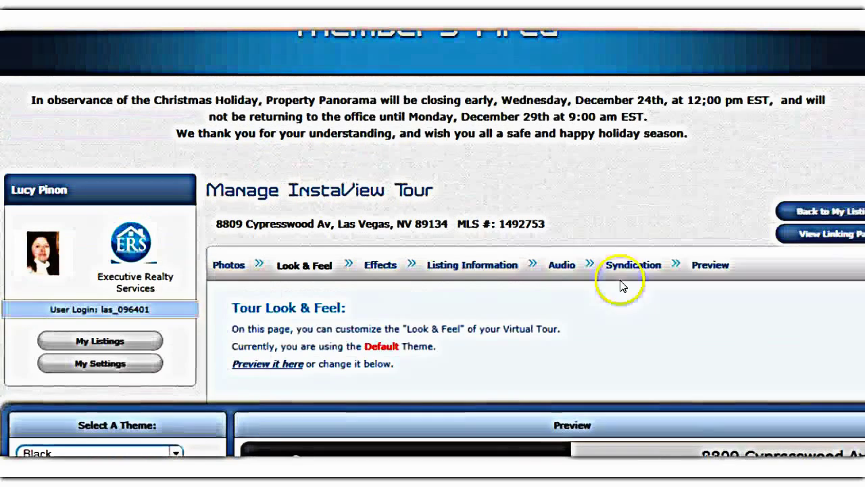
left_click(228, 264)
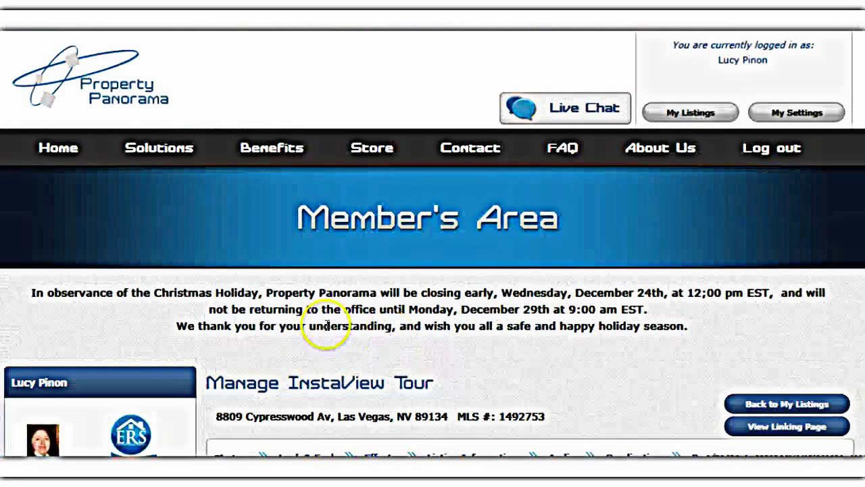
Start a photo upload, accept the disclaimer, and browse the 8809 Cypresswood pictures folder
scroll(433, 243, "down", 5)
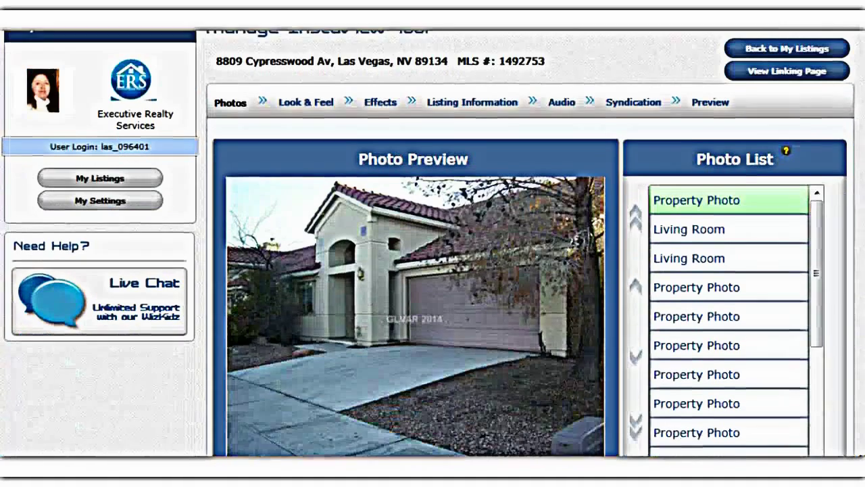
scroll(433, 243, "down", 1)
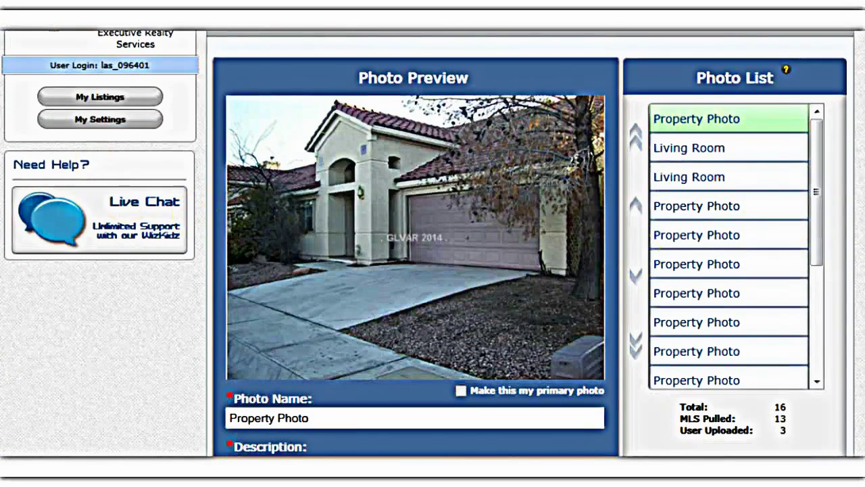
scroll(433, 243, "down", 3)
scroll(760, 370, "up", 2)
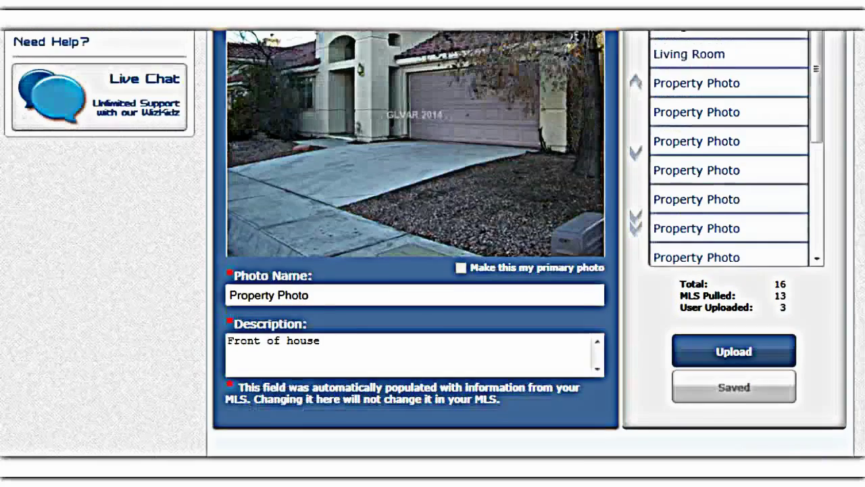
scroll(760, 370, "down", 1)
left_click(749, 350)
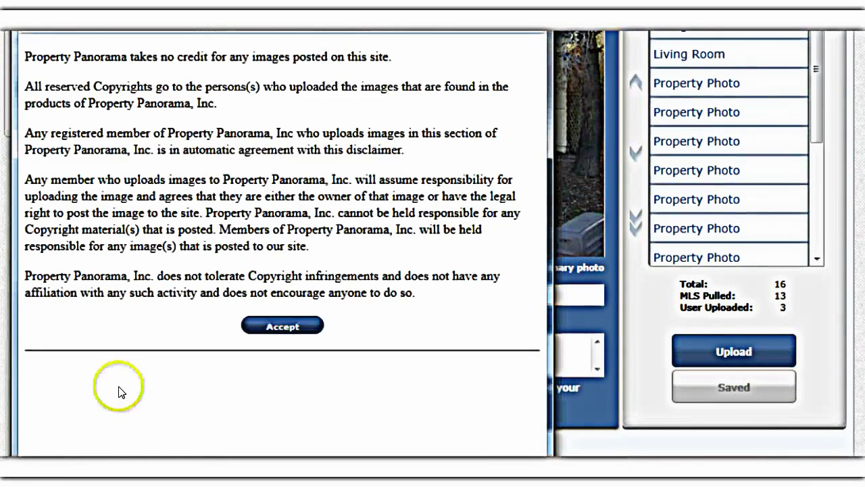
left_click(287, 324)
left_click(108, 127)
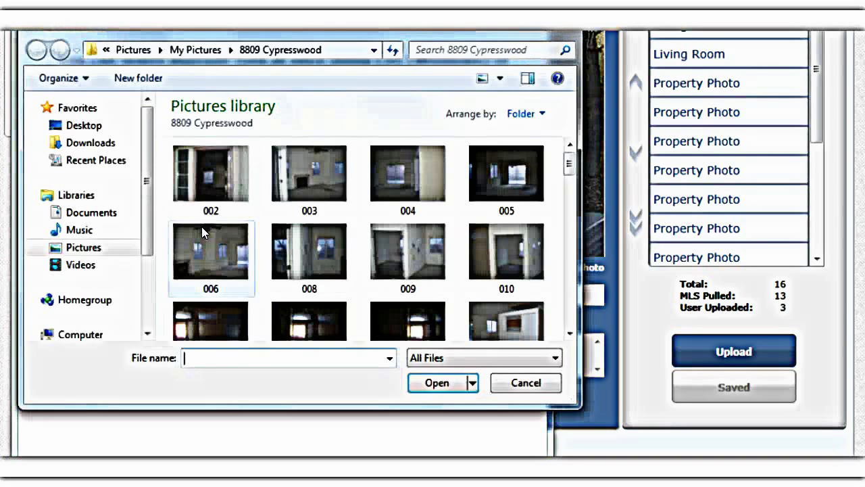
Select photos 006, 008, 009 and 010 and upload all four to the tour
left_click(228, 255)
left_click(309, 251, "ctrl")
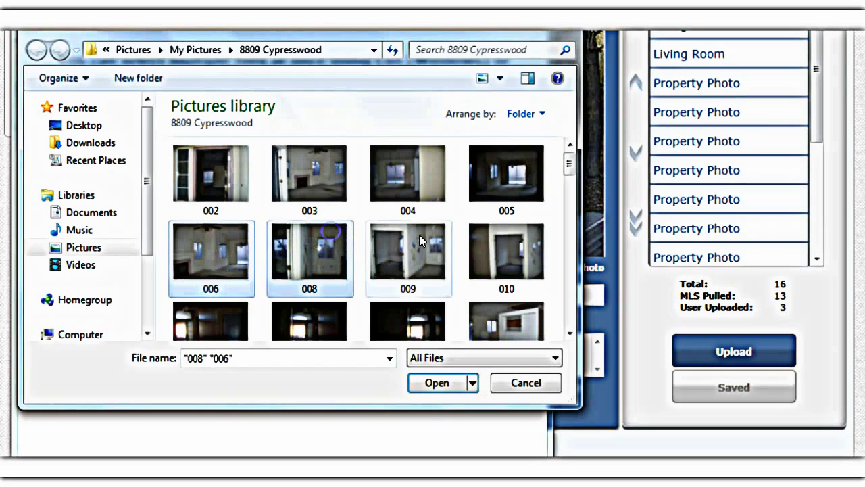
left_click(407, 251, "ctrl")
left_click(507, 245, "ctrl")
left_click(436, 381)
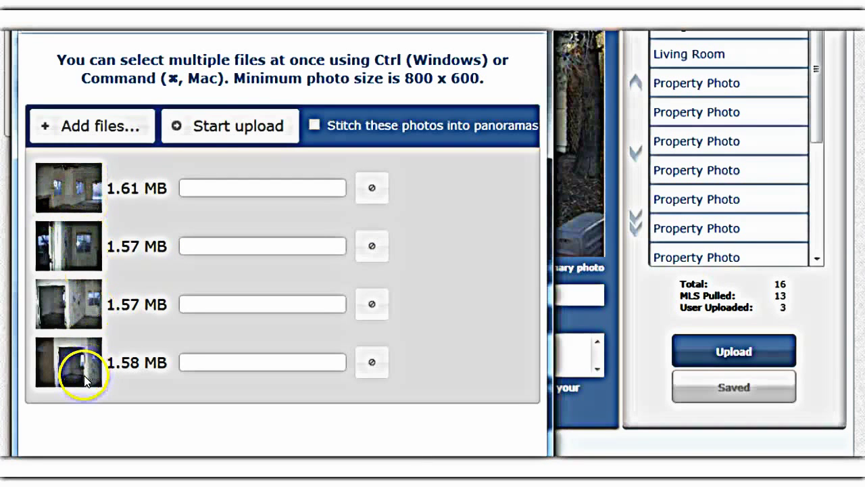
left_click(251, 124)
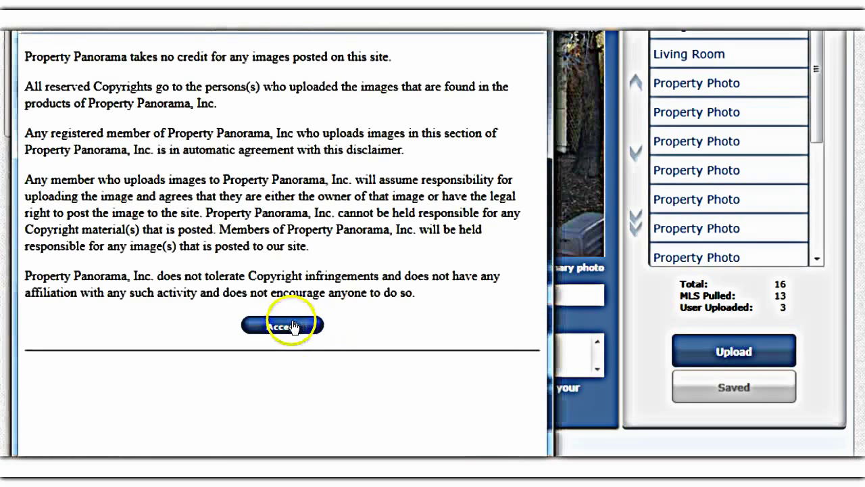
Accept the disclaimer, enable stitching photos into panoramas, and close the upload panel
left_click(290, 325)
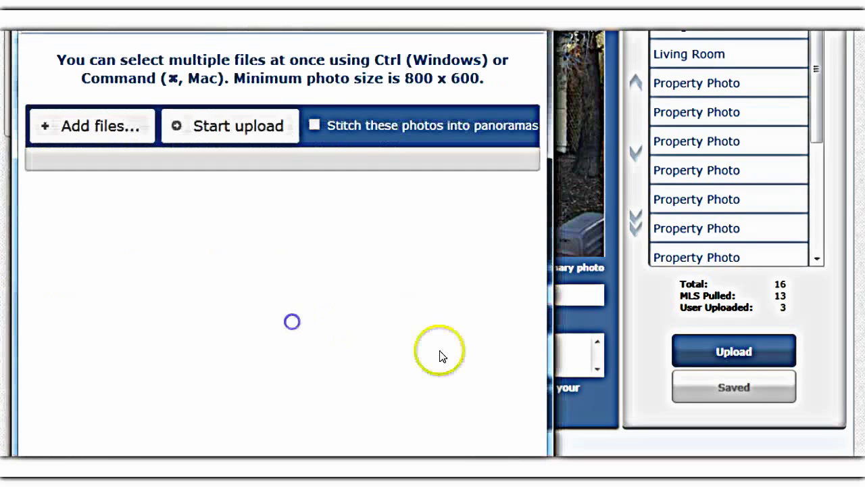
left_click(320, 126)
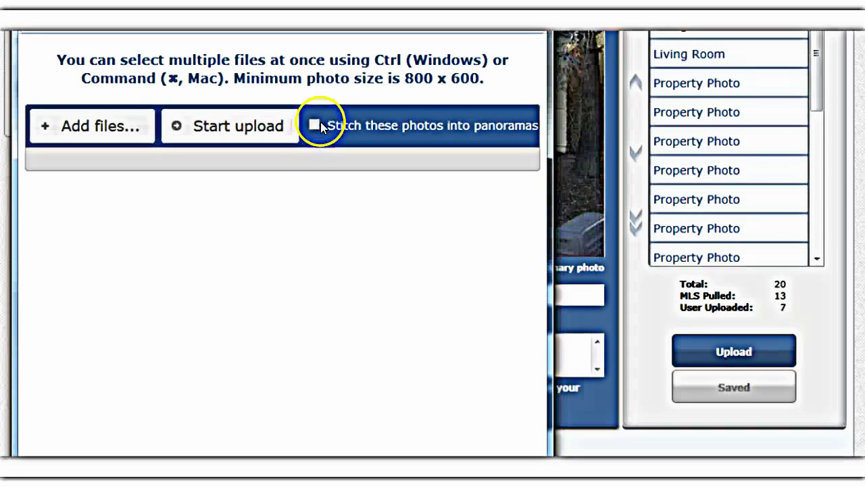
left_click(350, 444)
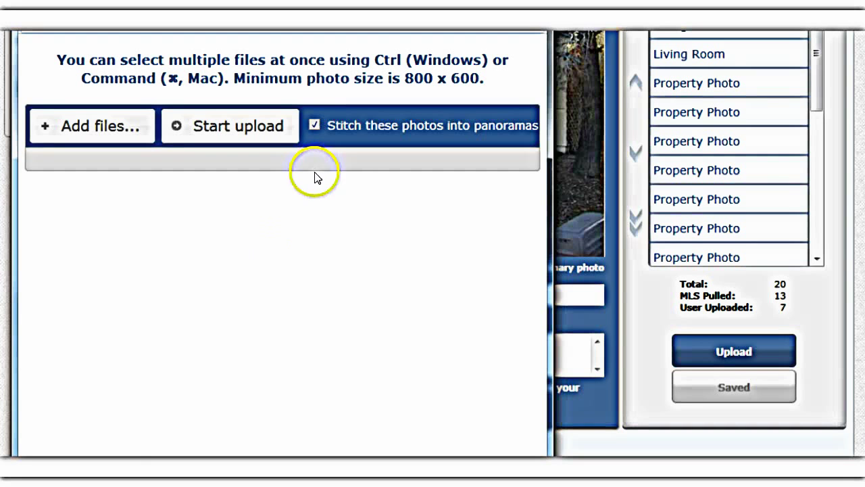
left_click(517, 45)
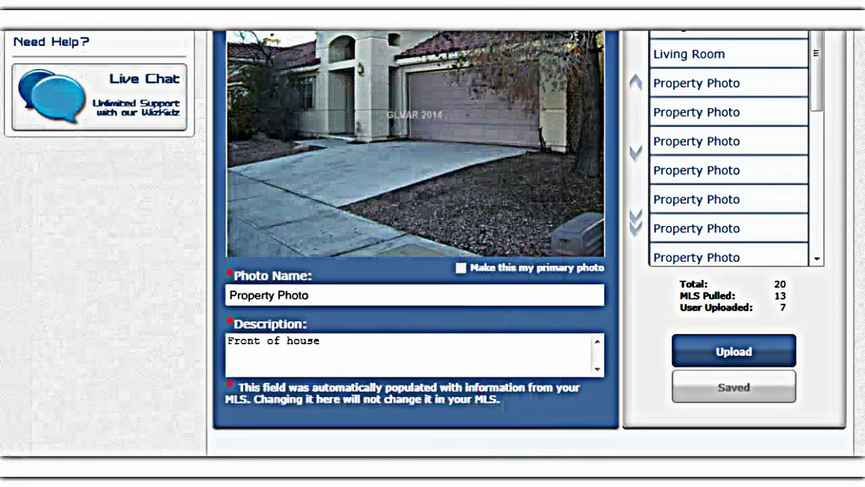
scroll(432, 243, "up", 4)
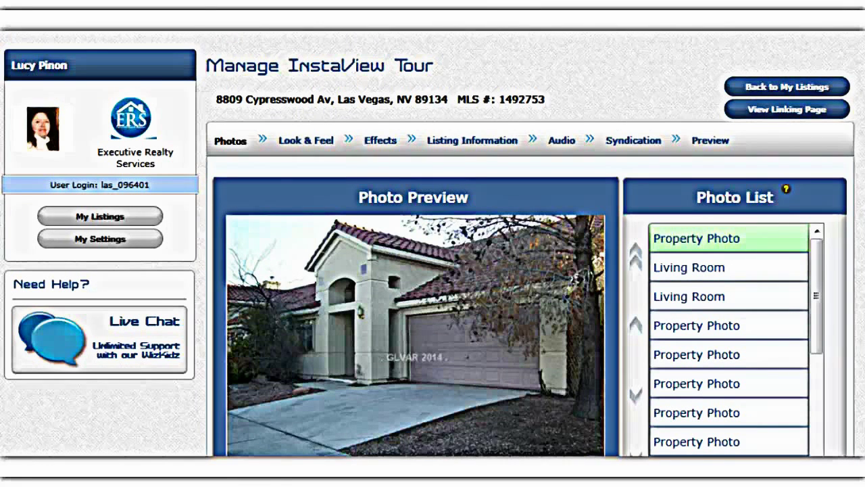
scroll(432, 244, "down", 2)
scroll(433, 244, "down", 1)
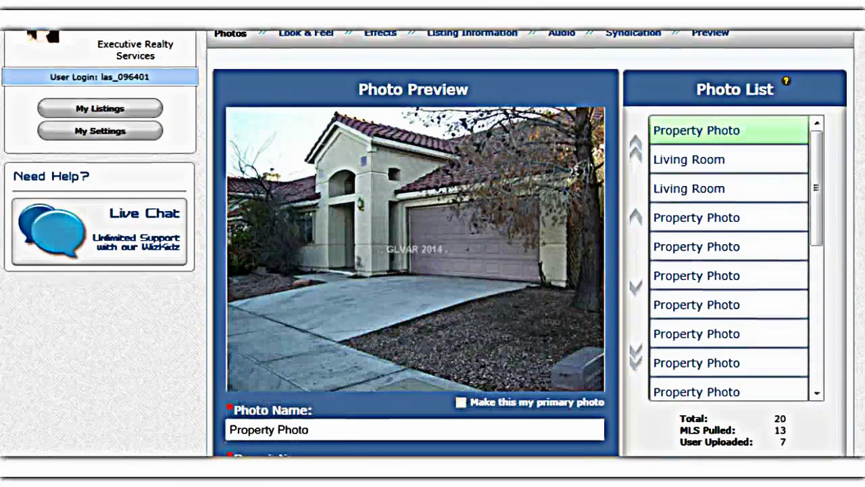
scroll(433, 244, "up", 2)
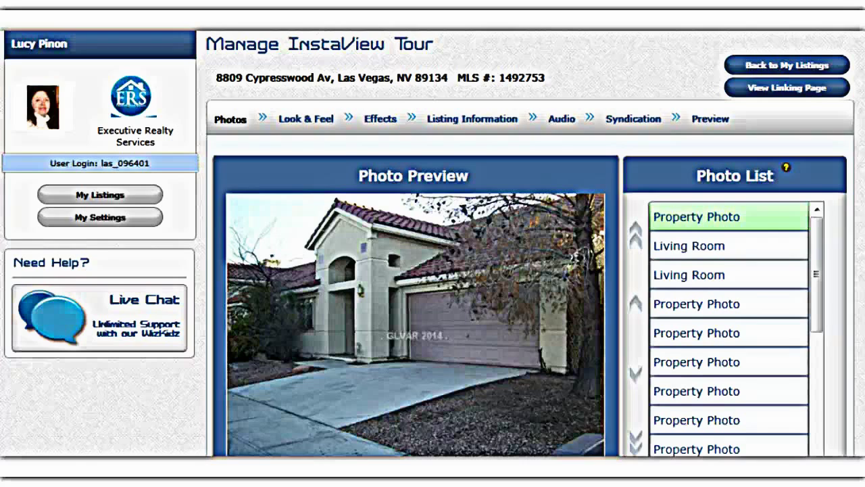
scroll(433, 243, "down", 6)
scroll(433, 244, "down", 1)
scroll(433, 243, "up", 5)
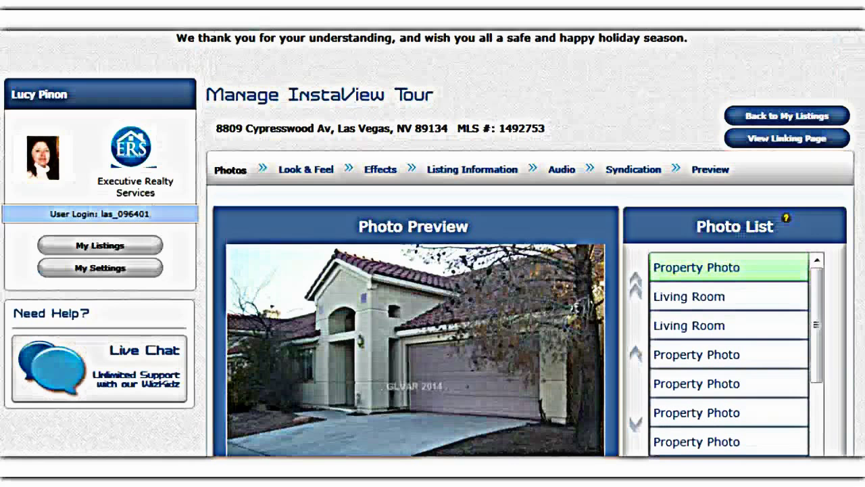